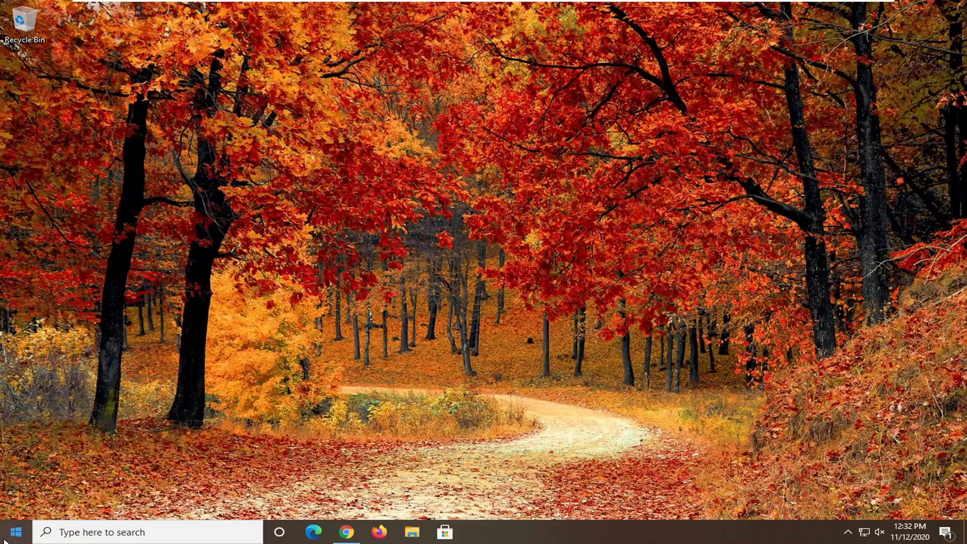
Search for regedit, run Registry Editor as administrator, and allow it to make changes.
left_click(4, 542)
type("r")
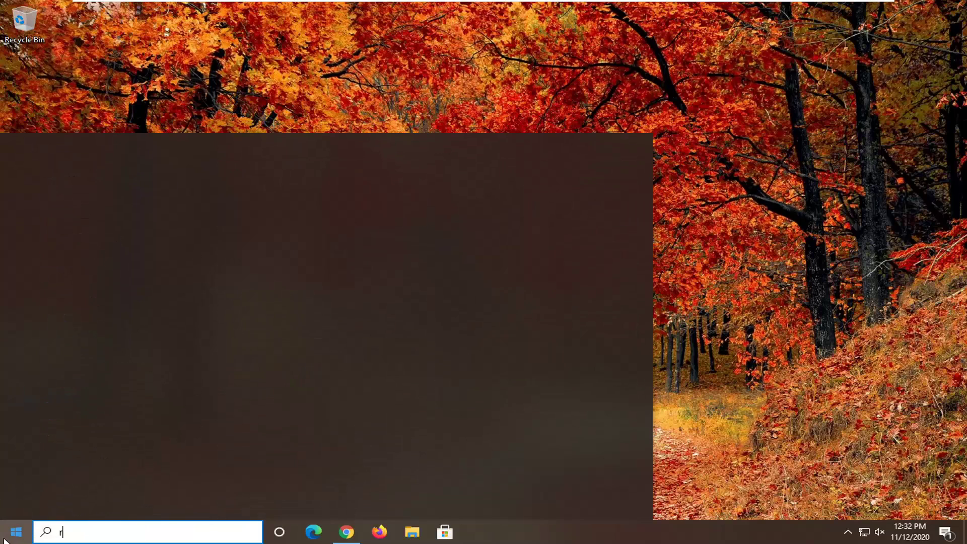
type("egedit")
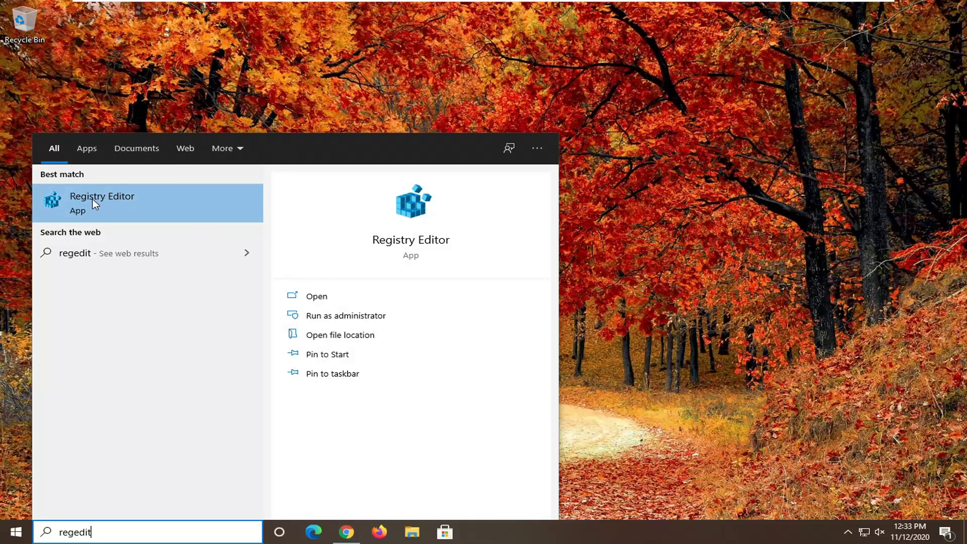
right_click(101, 199)
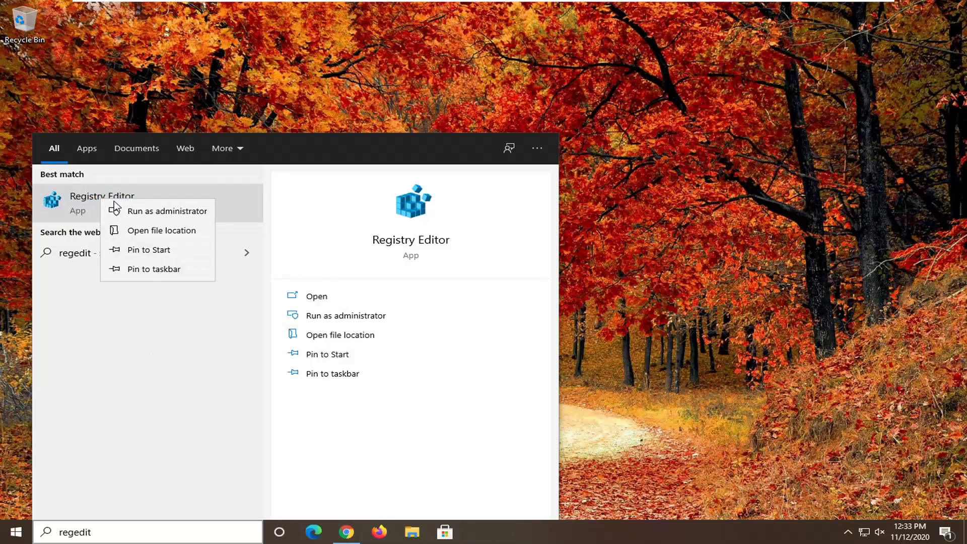
left_click(145, 212)
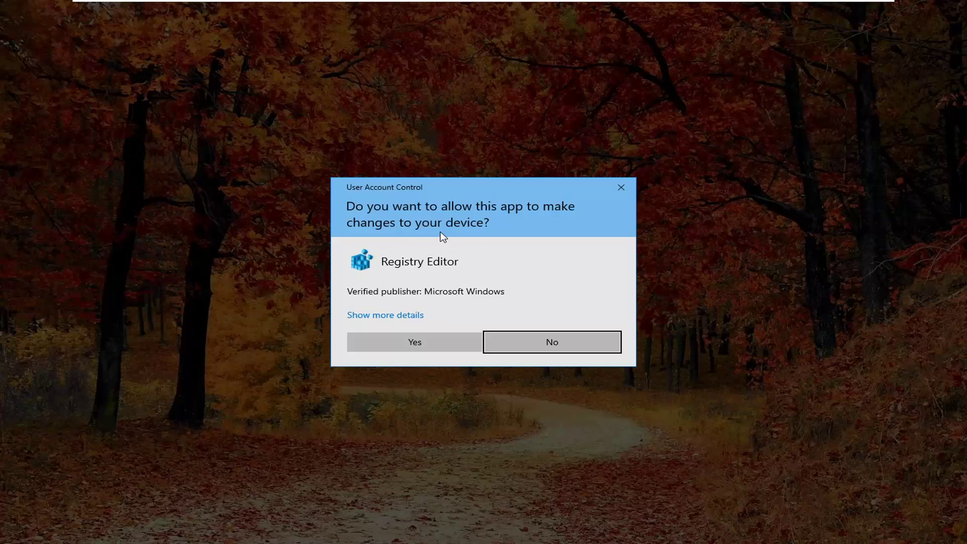
left_click(426, 336)
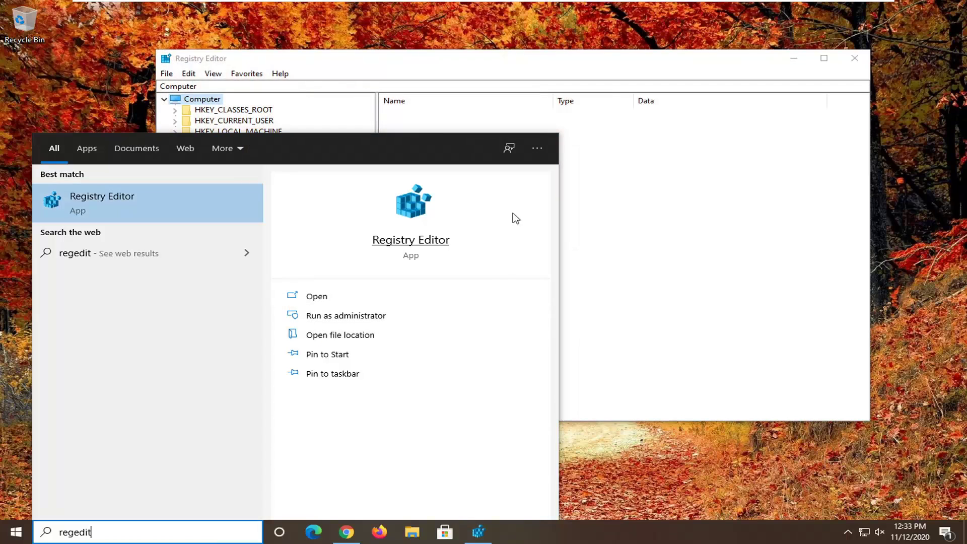
left_click(517, 71)
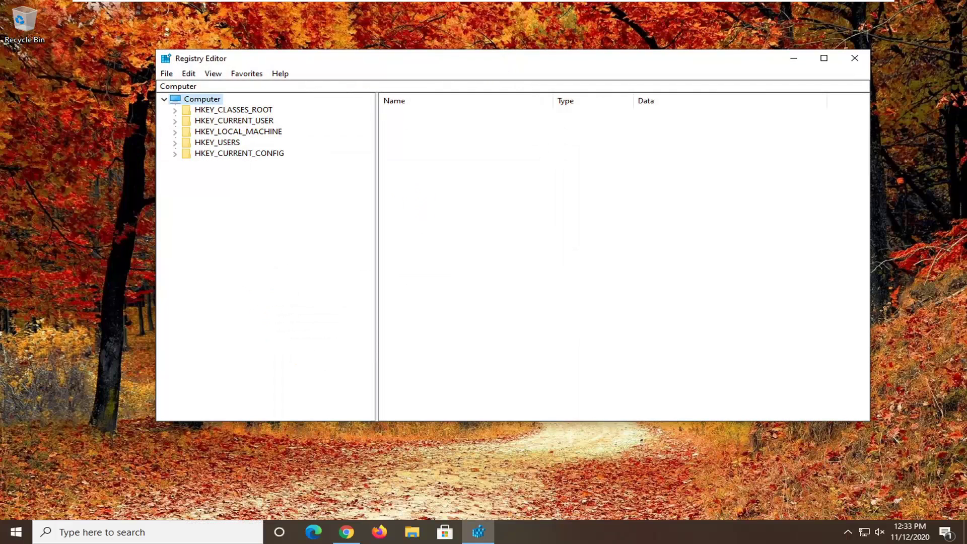
left_click(171, 74)
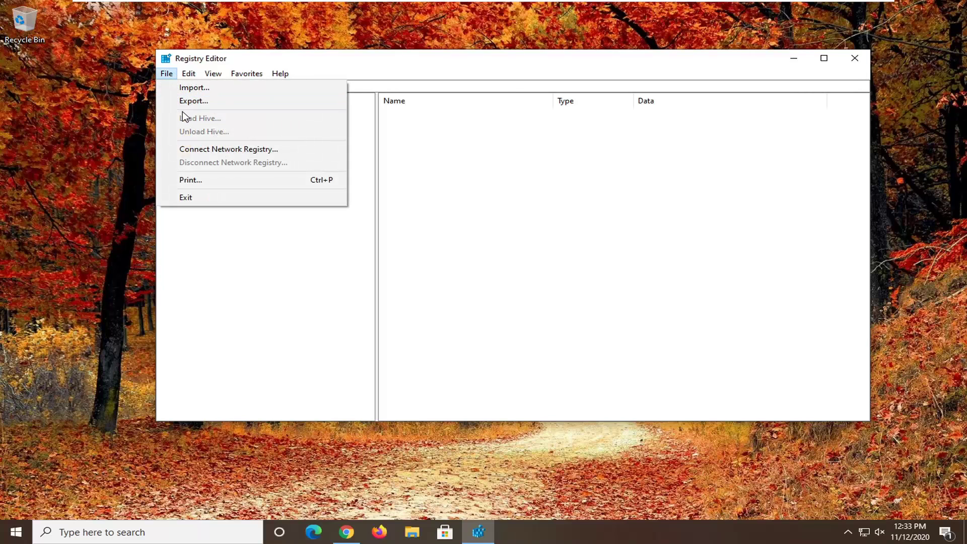
left_click(191, 101)
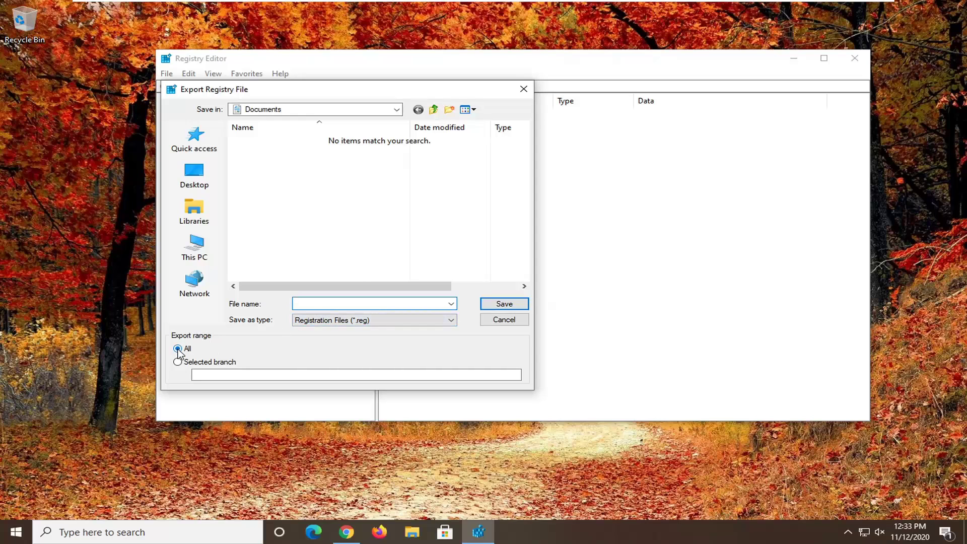
left_click(193, 174)
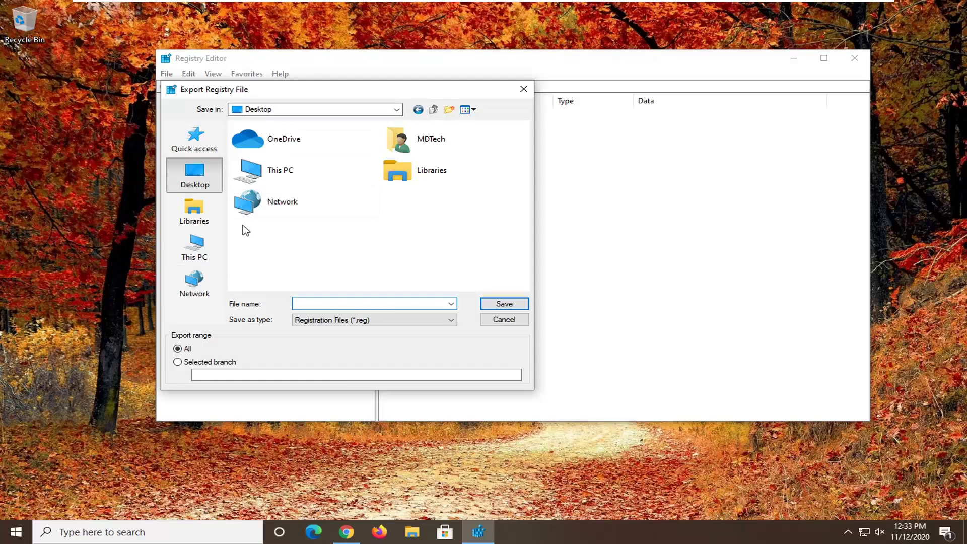
left_click(503, 320)
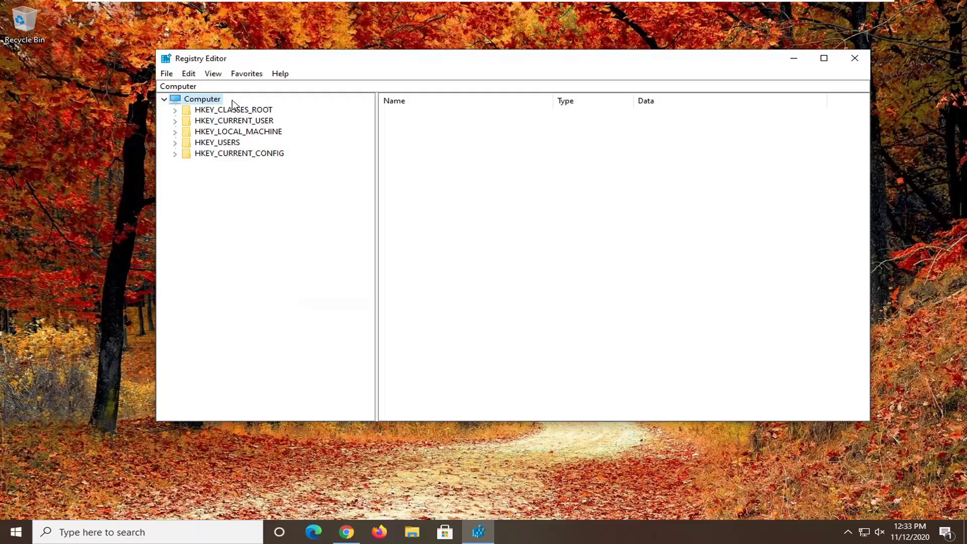
left_click(168, 75)
left_click(194, 88)
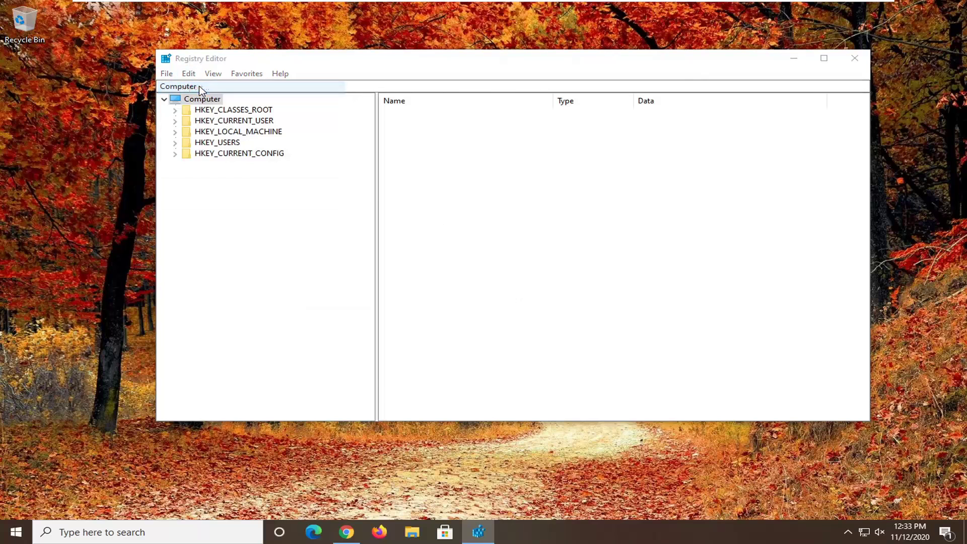
left_click(205, 195)
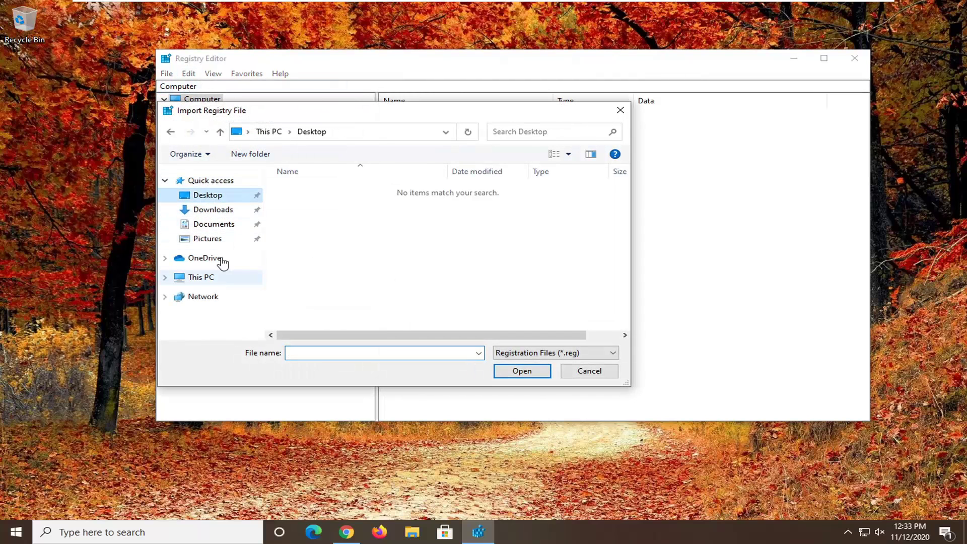
left_click(527, 372)
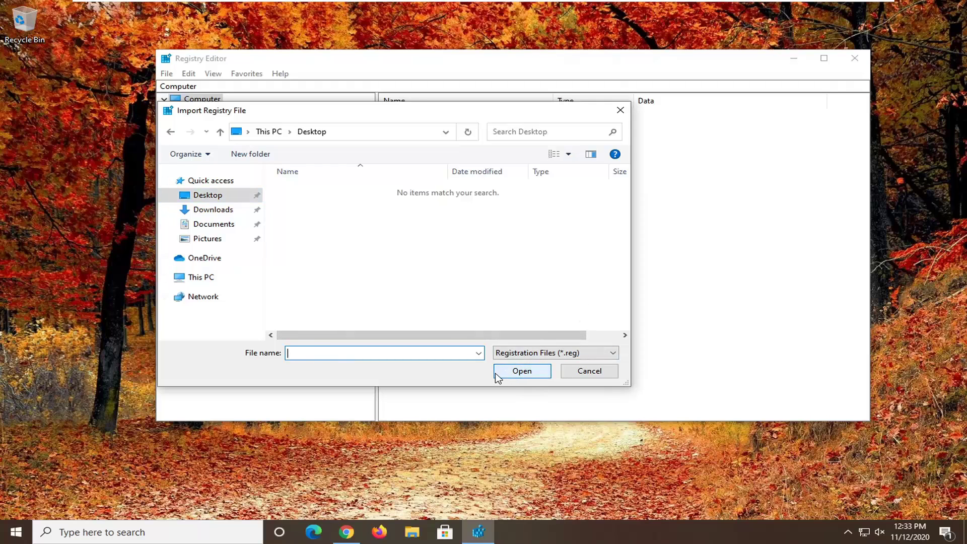
left_click(573, 375)
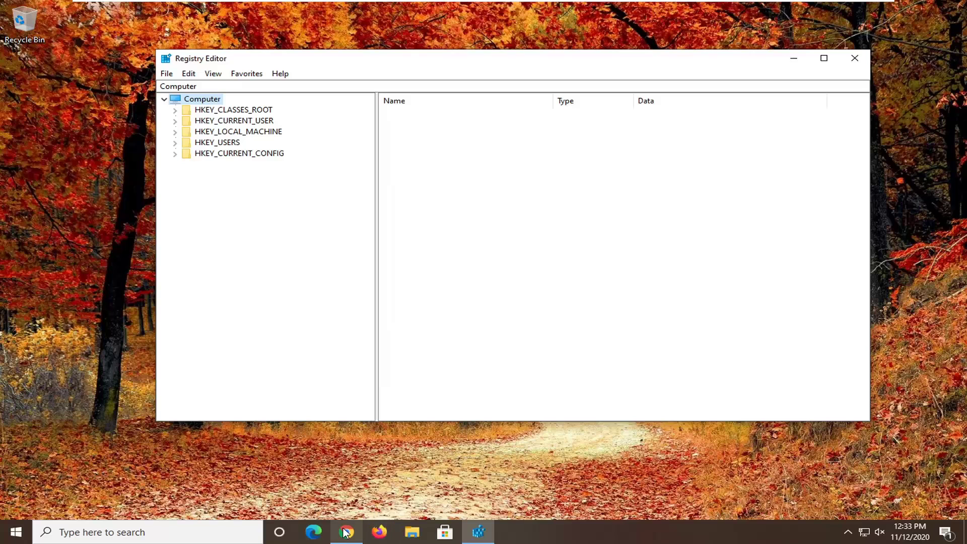
Switch to the Pastebin page in Chrome and arrange it side by side with Registry Editor, with Registry Editor on the left half.
mouse_move(346, 532)
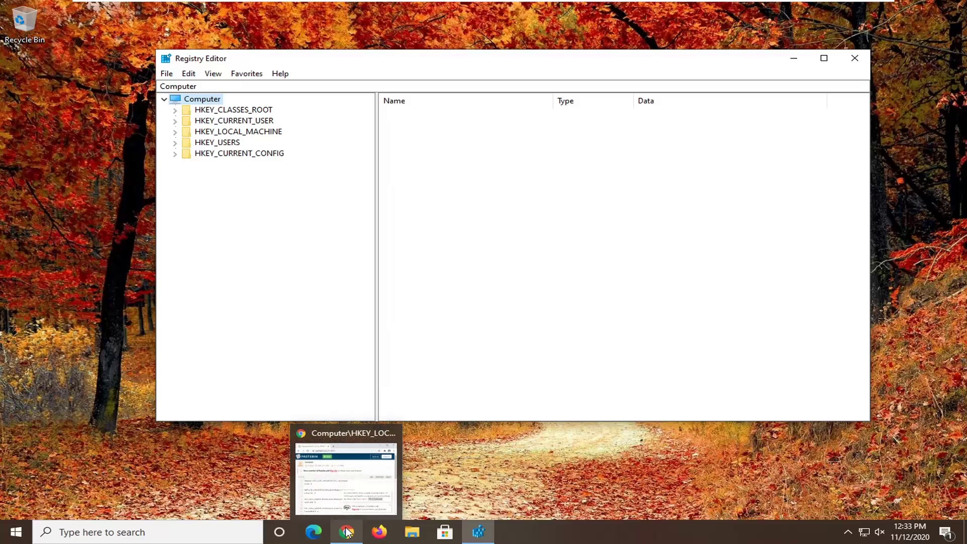
left_click(336, 498)
left_click(667, 83)
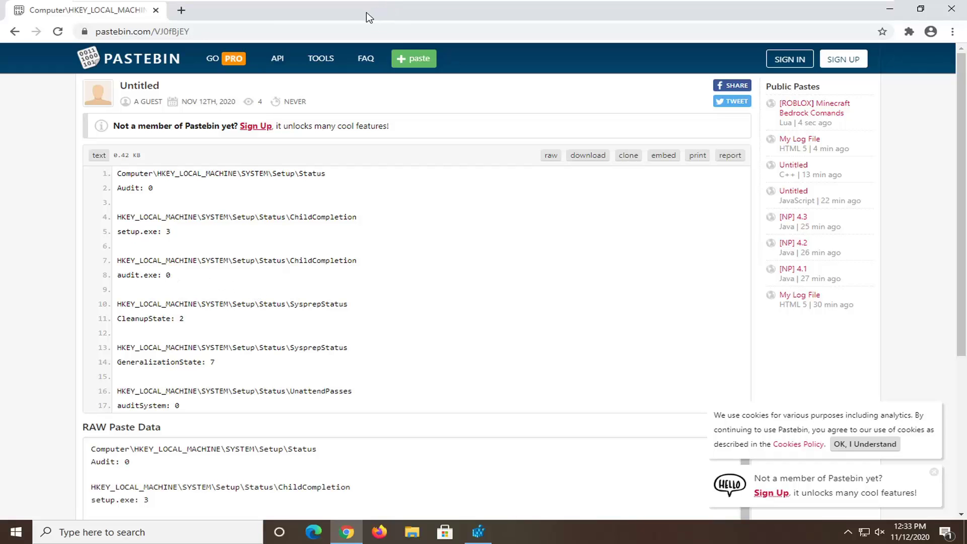
left_click_drag(370, 16, 966, 83)
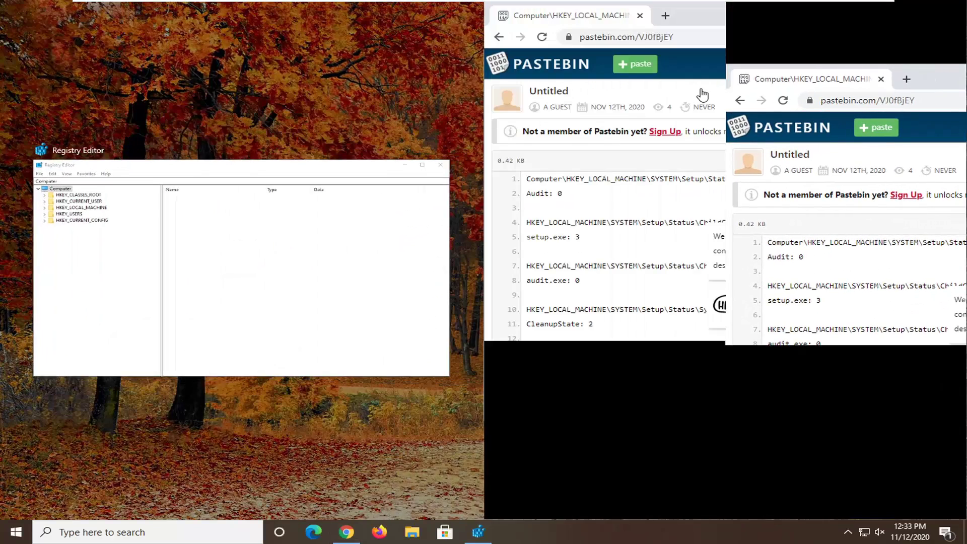
left_click(284, 219)
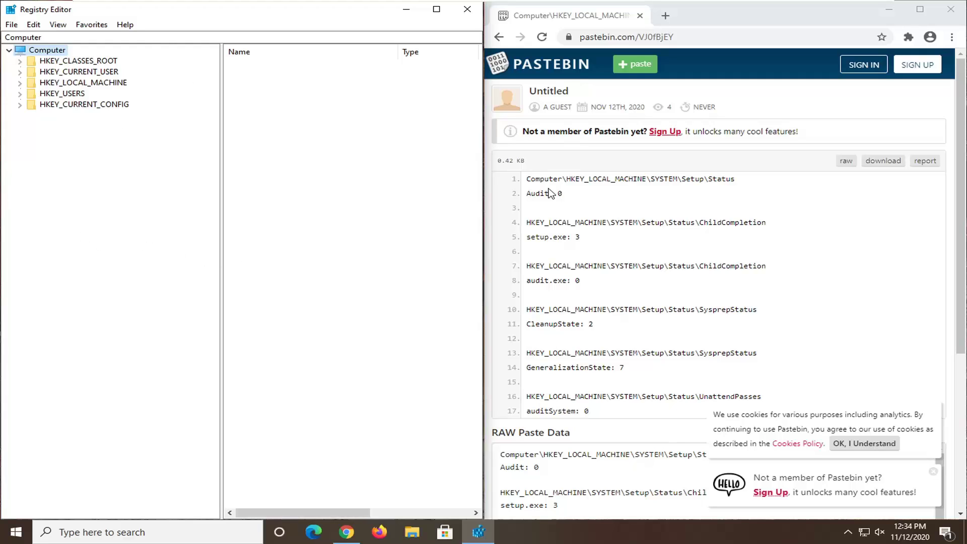
Examine the registry paths and their target values listed in the paste.
left_click(586, 233)
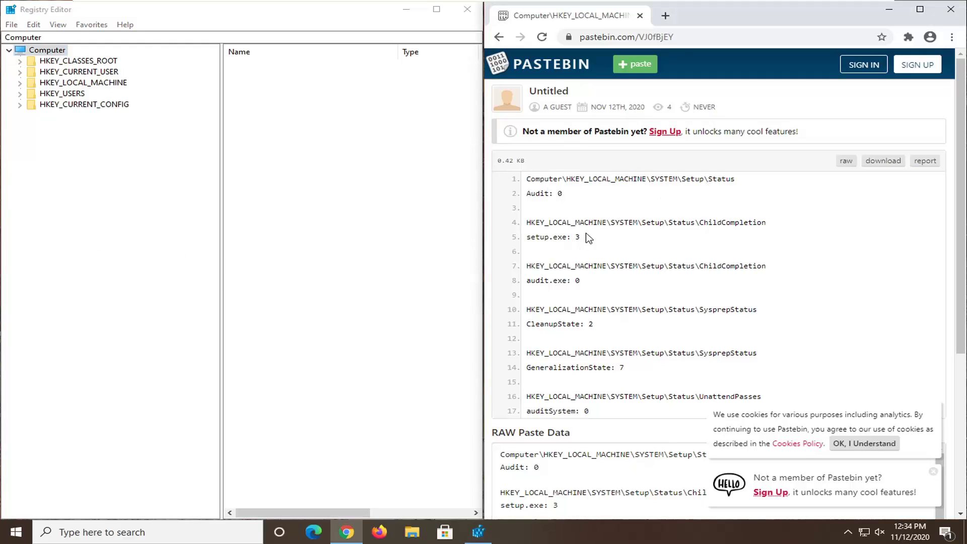
left_click_drag(556, 193, 531, 193)
left_click_drag(607, 198, 535, 194)
left_click_drag(589, 238, 545, 237)
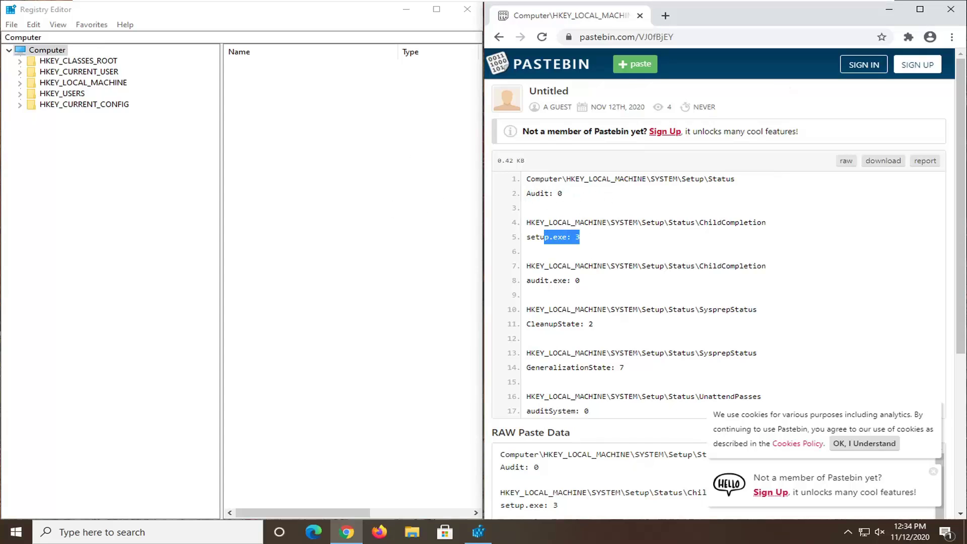
left_click_drag(601, 282, 557, 280)
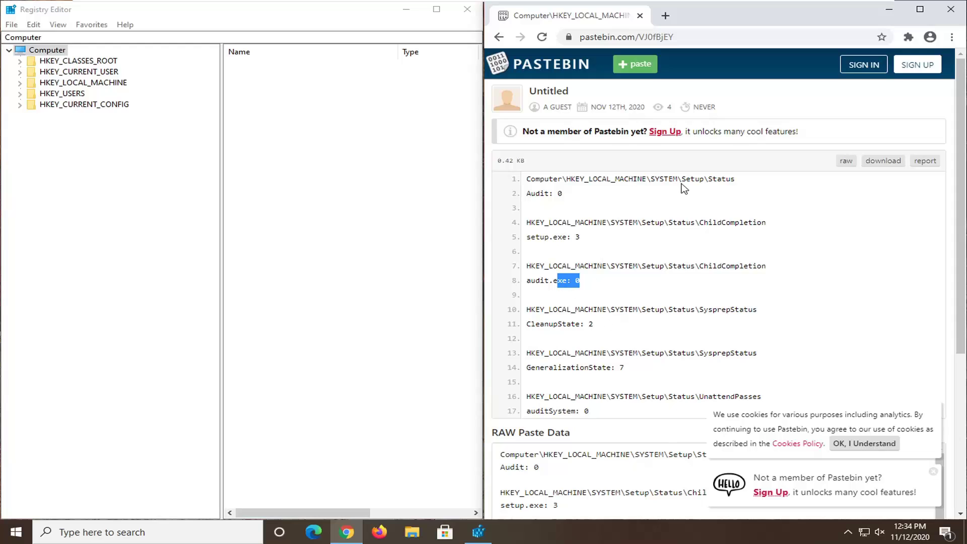
left_click_drag(682, 183, 535, 179)
left_click_drag(665, 223, 526, 222)
left_click_drag(665, 266, 527, 267)
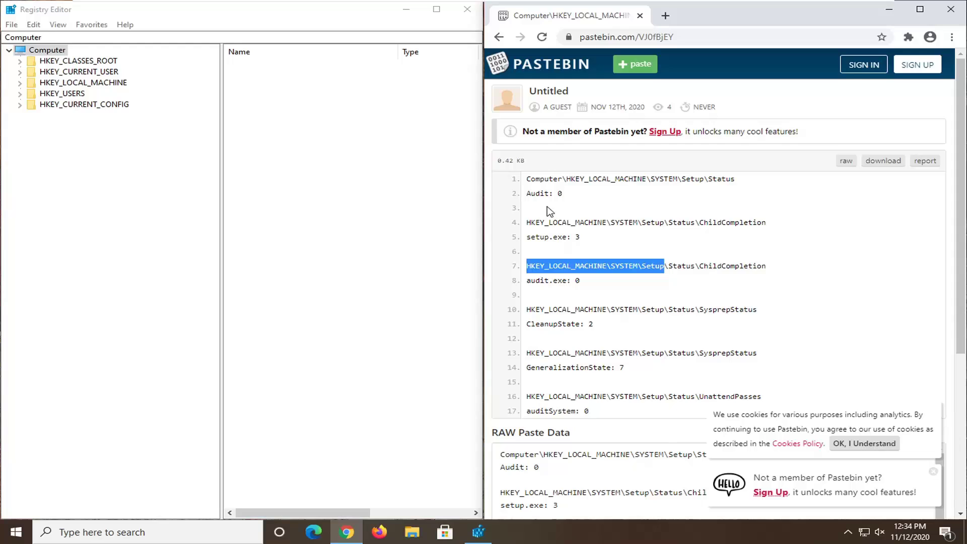
left_click_drag(629, 179, 526, 193)
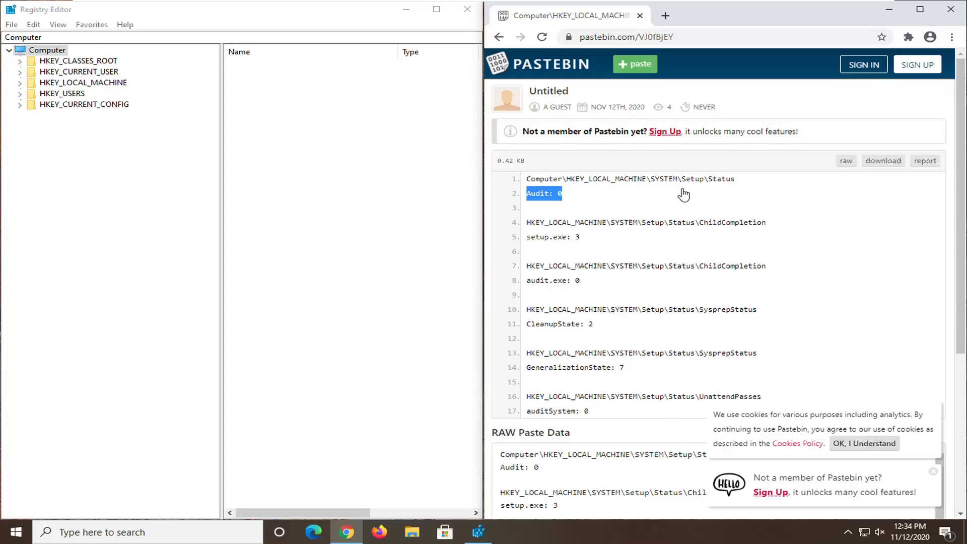
Copy the path Computer\HKEY_LOCAL_MACHINE\SYSTEM\Setup\Status from the paste and go to that key in Registry Editor.
triple_click(664, 179)
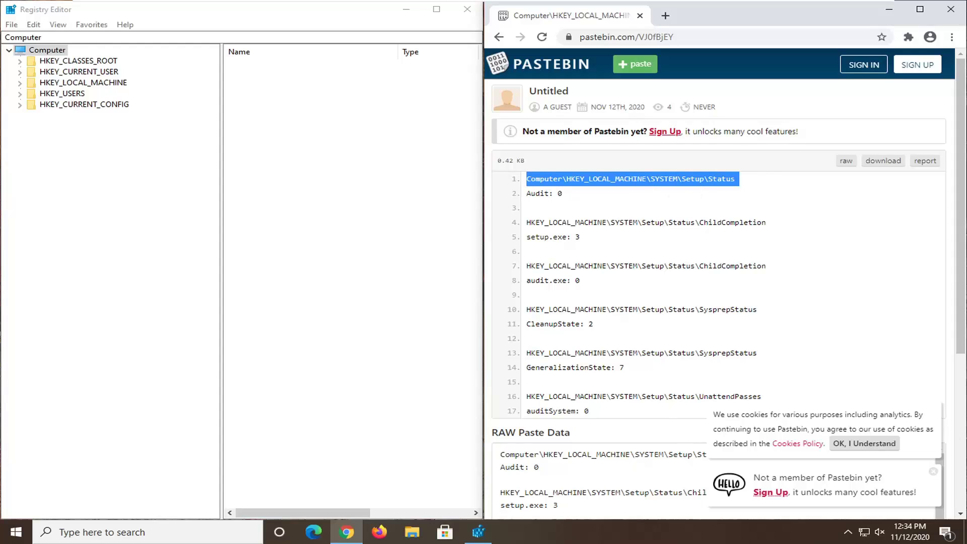
right_click(675, 180)
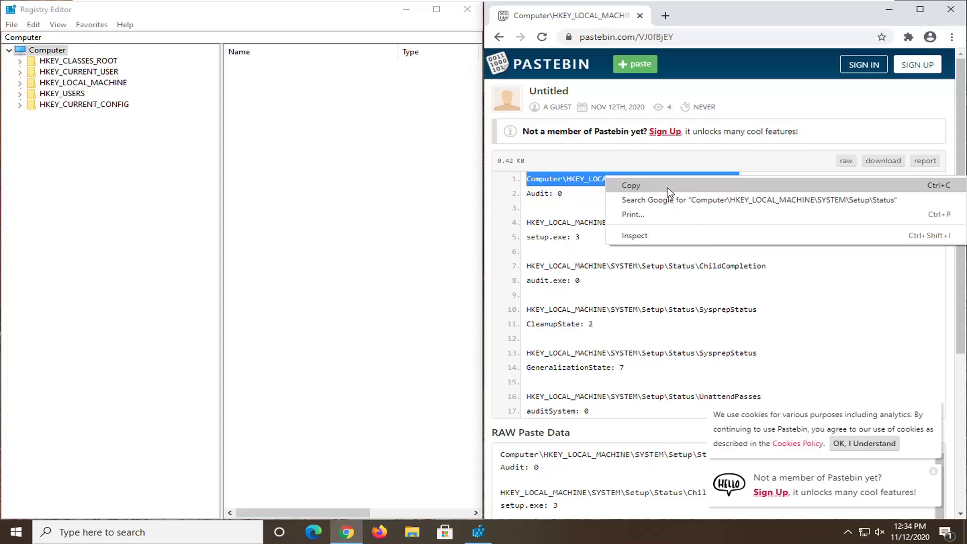
left_click(669, 186)
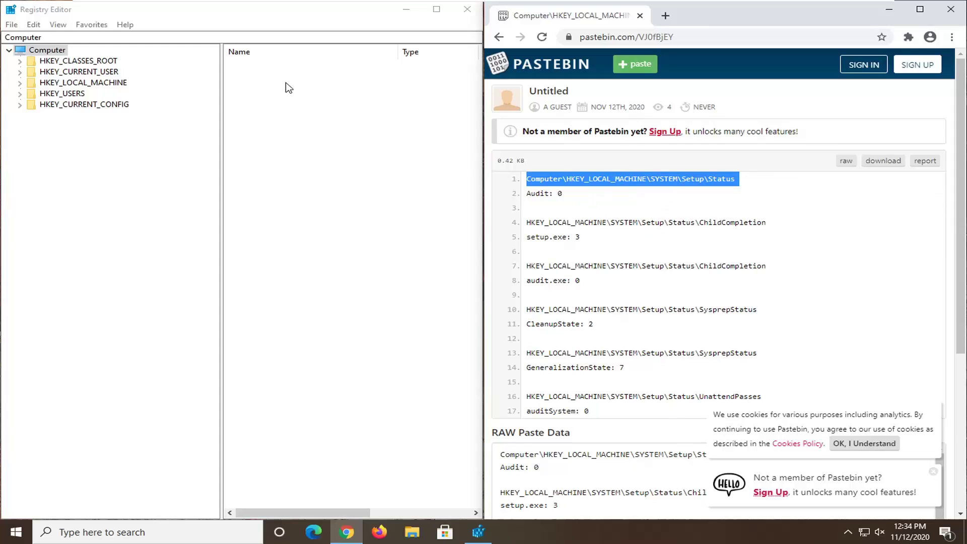
left_click(50, 37)
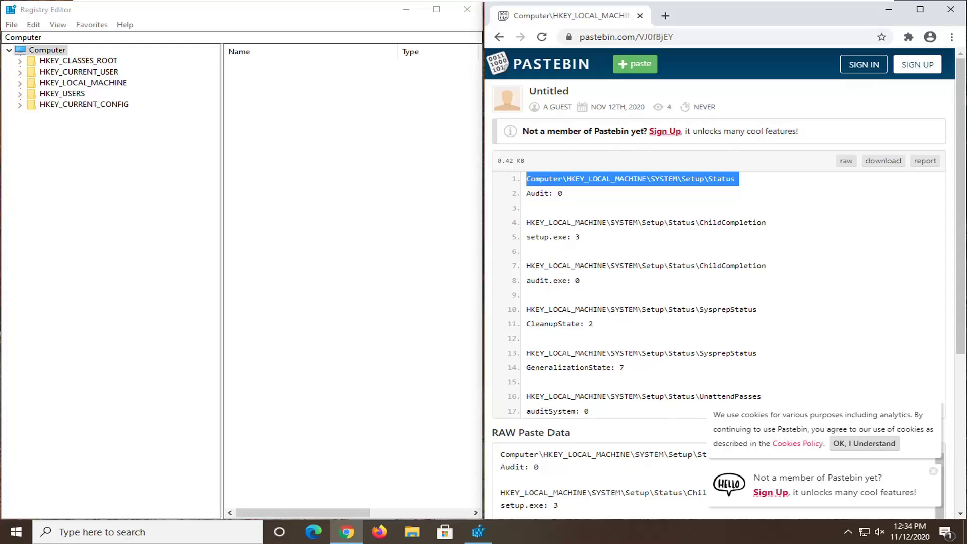
left_click(22, 37)
left_click_drag(21, 37, 2, 37)
key("BackSpace")
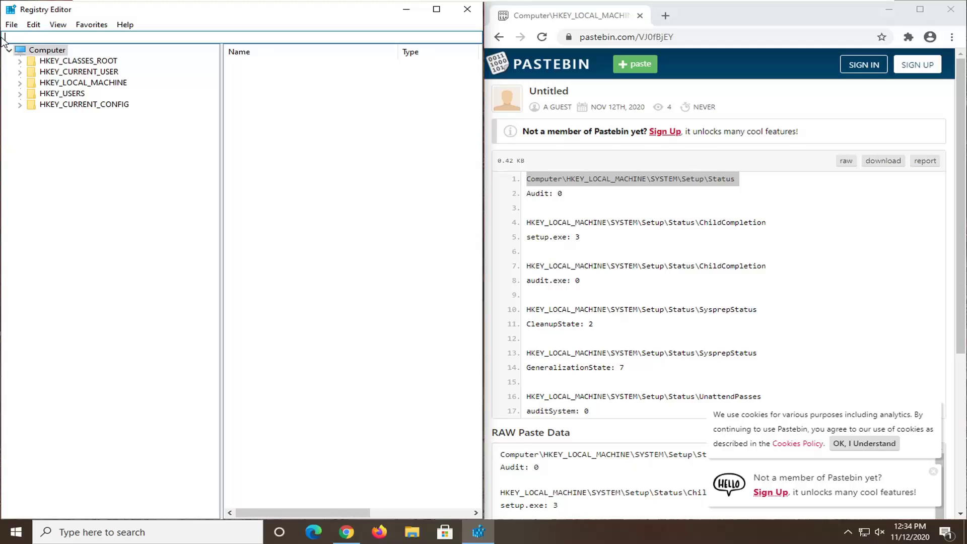
right_click(3, 38)
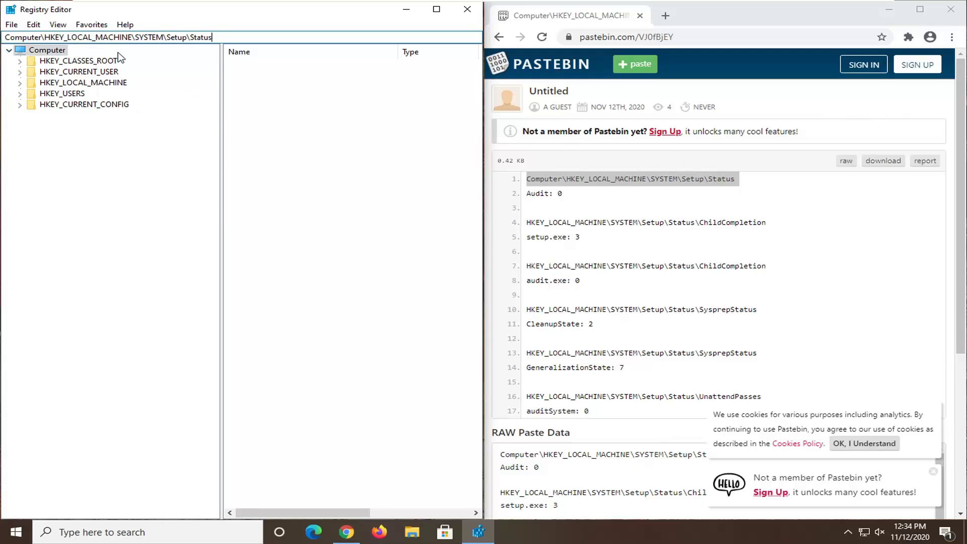
key("Return")
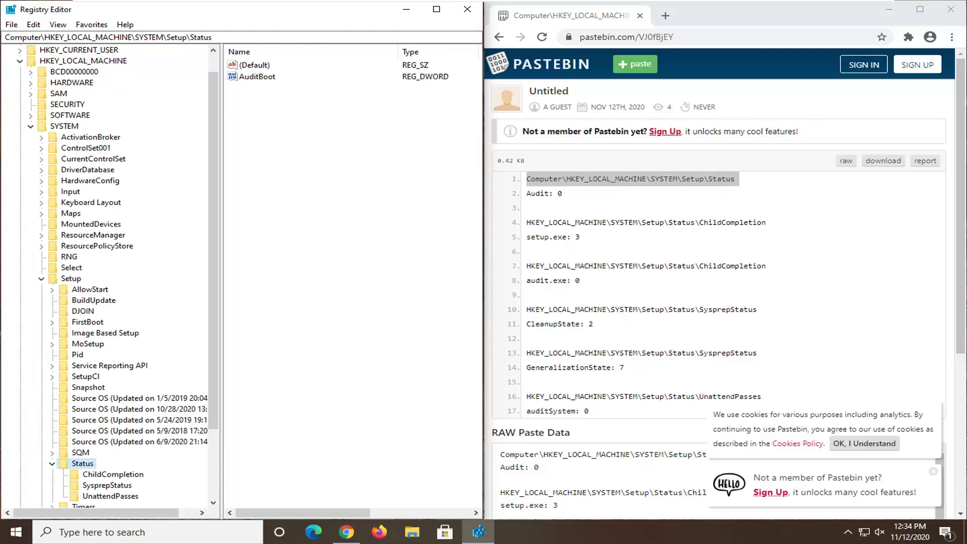
Set the value data of the AuditBoot DWORD in the Status key to 0.
left_click(260, 78)
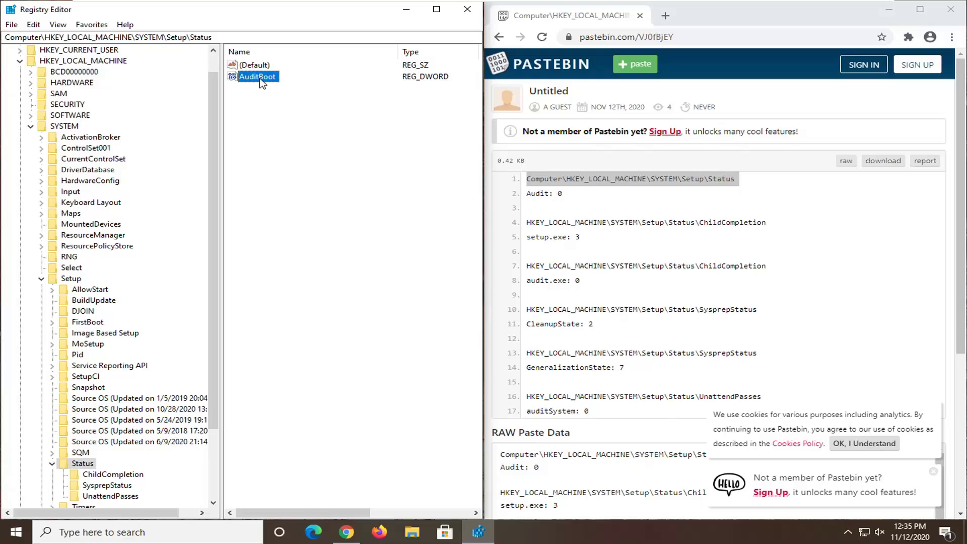
double_click(262, 78)
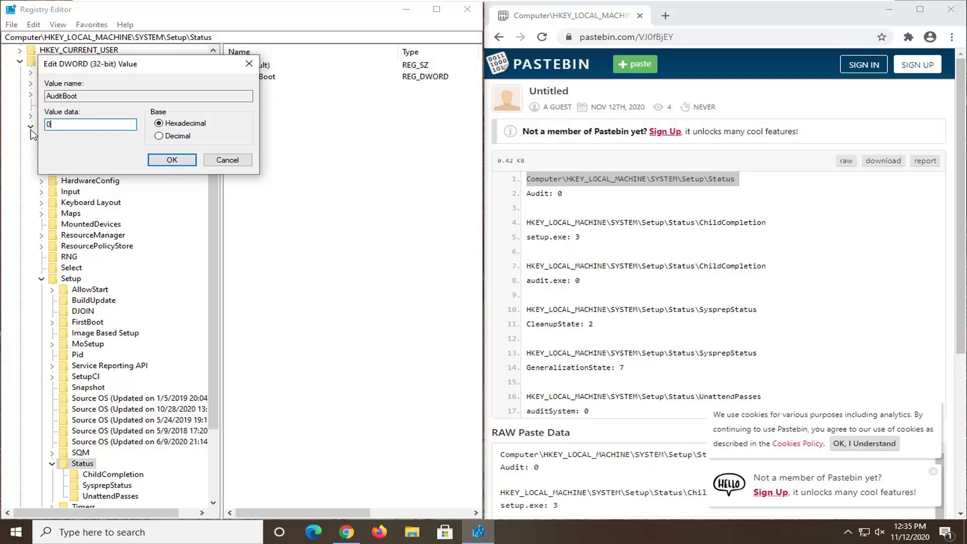
left_click(172, 161)
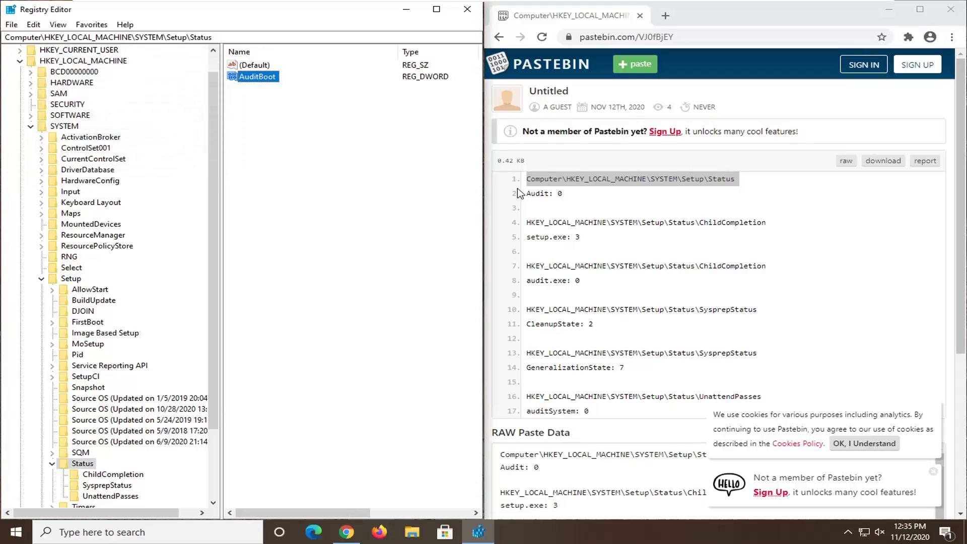
Copy the path HKEY_LOCAL_MACHINE\SYSTEM\Setup\Status\ChildCompletion from the paste and go to that key in Registry Editor.
left_click_drag(762, 233, 526, 223)
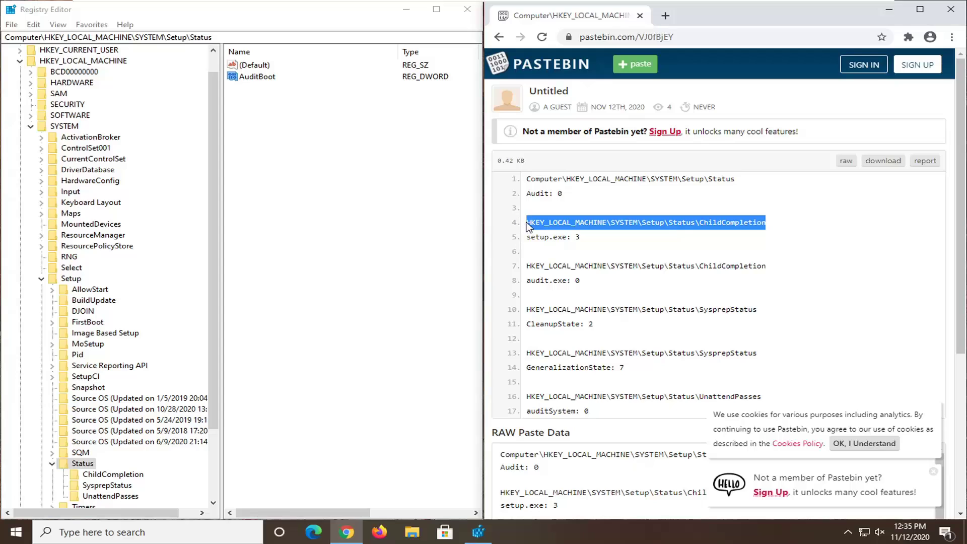
right_click(556, 228)
left_click(560, 228)
left_click_drag(212, 36, 6, 37)
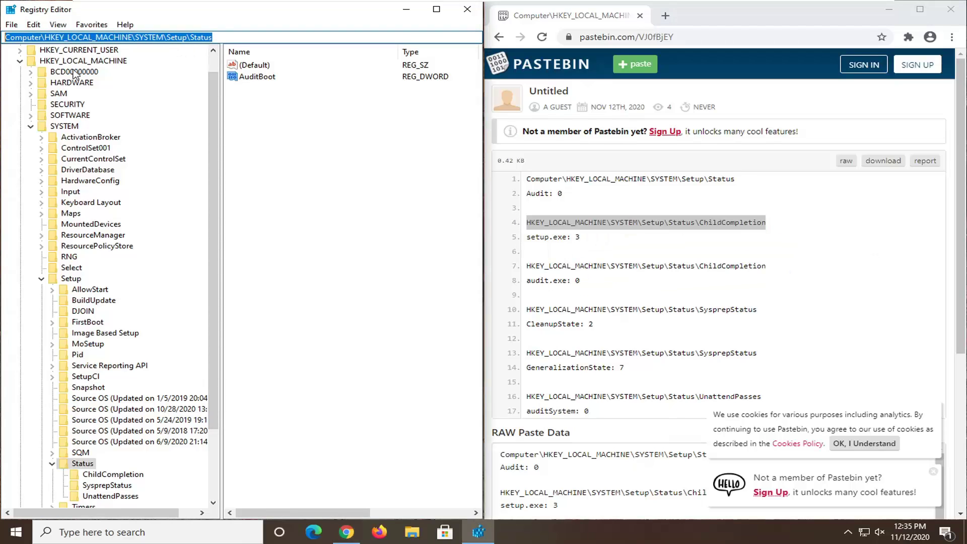
key("BackSpace")
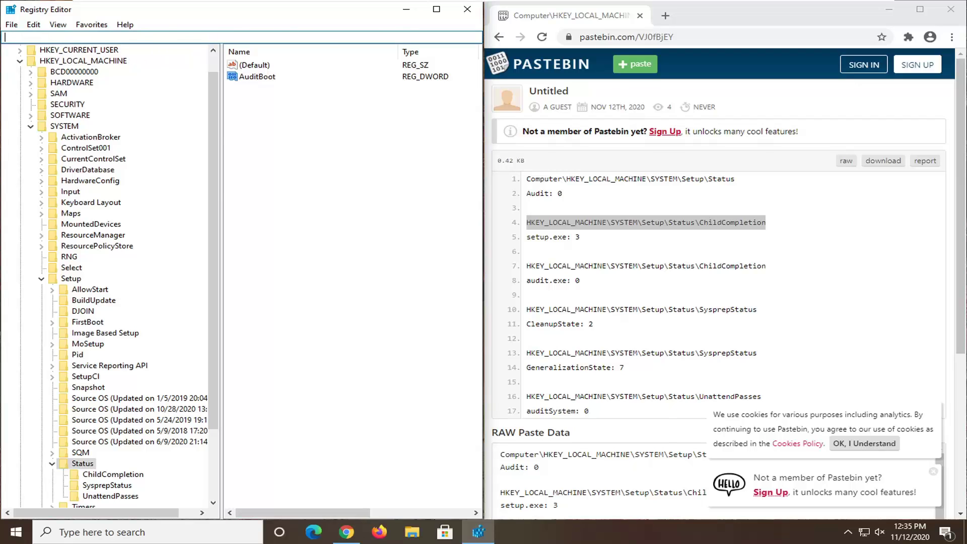
right_click(159, 38)
left_click(172, 84)
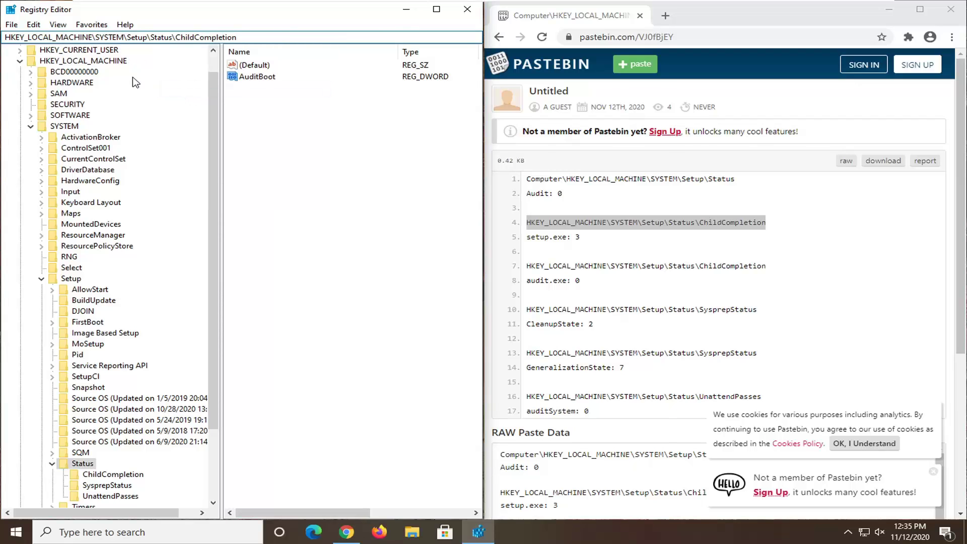
key("Return")
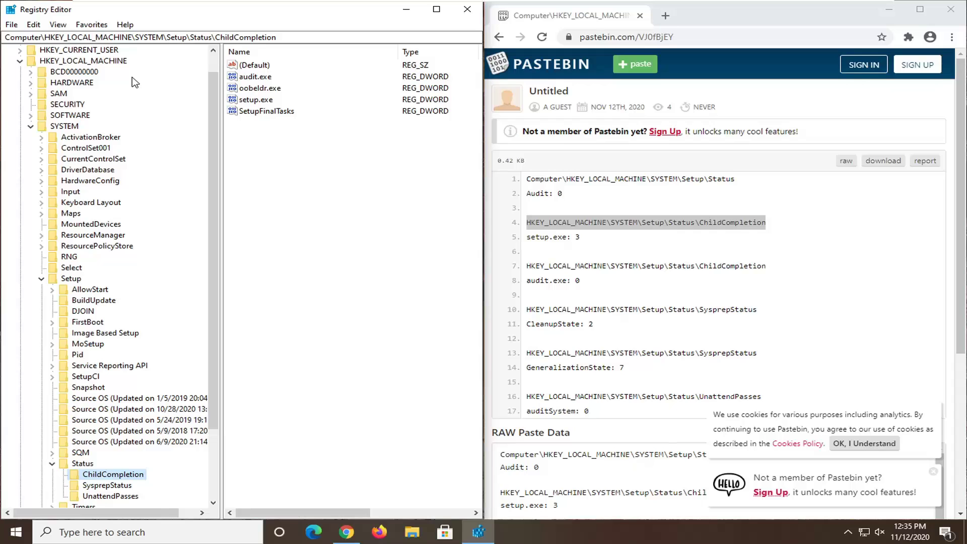
Set the value data of the setup.exe DWORD in the ChildCompletion key to 3.
left_click(264, 101)
double_click(259, 101)
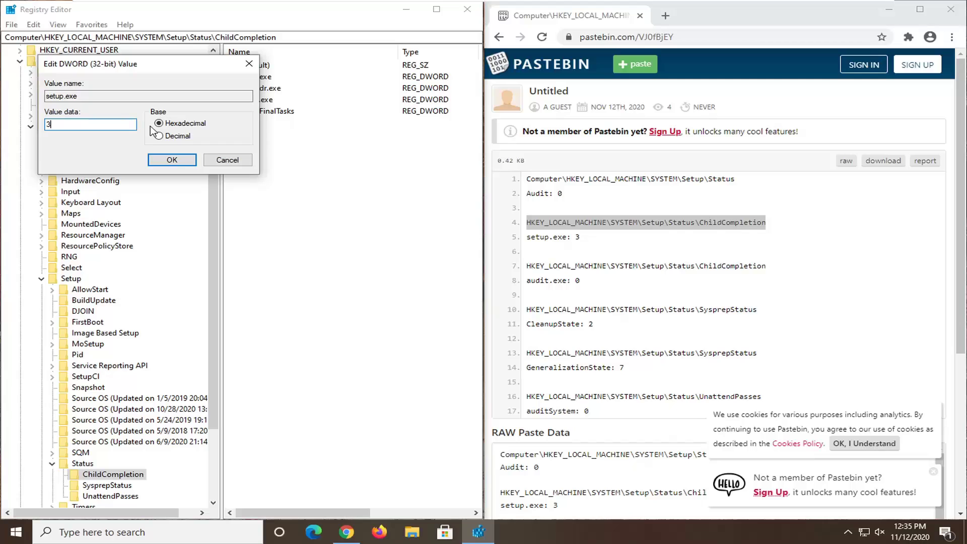
left_click(163, 162)
Copy the second ChildCompletion path, listed above audit.exe in the paste, and go to that key in Registry Editor.
left_click_drag(766, 266, 510, 269)
right_click(534, 264)
left_click(557, 270)
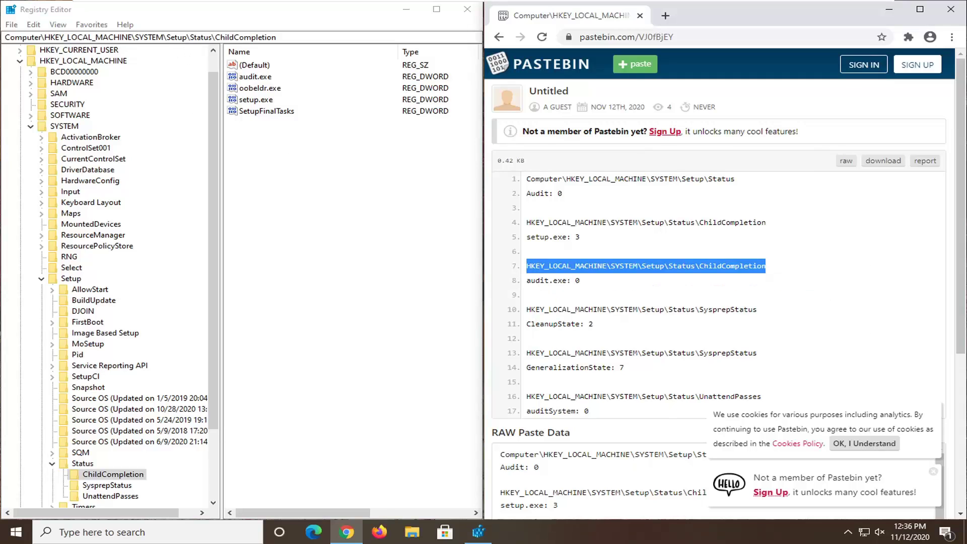
double_click(177, 37)
left_click_drag(277, 37, 5, 38)
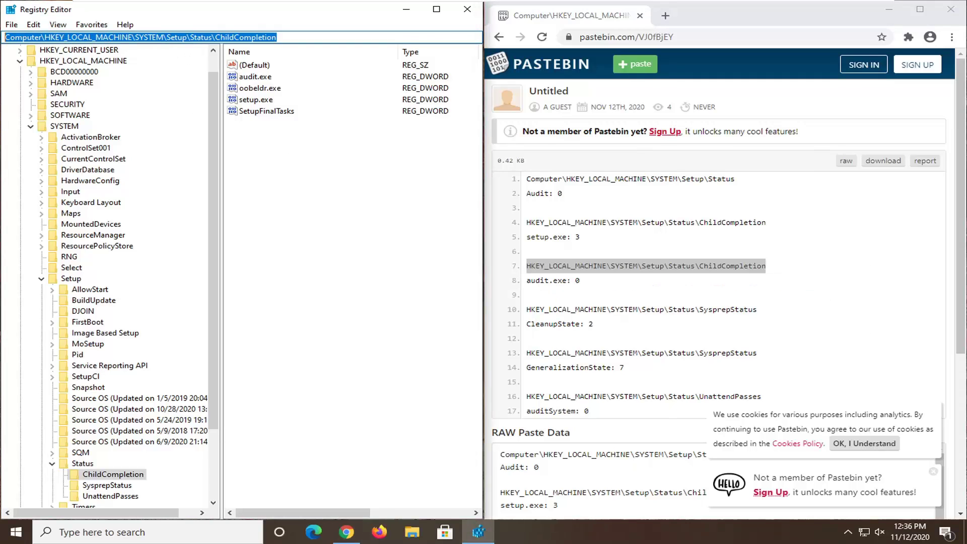
right_click(31, 38)
left_click(55, 94)
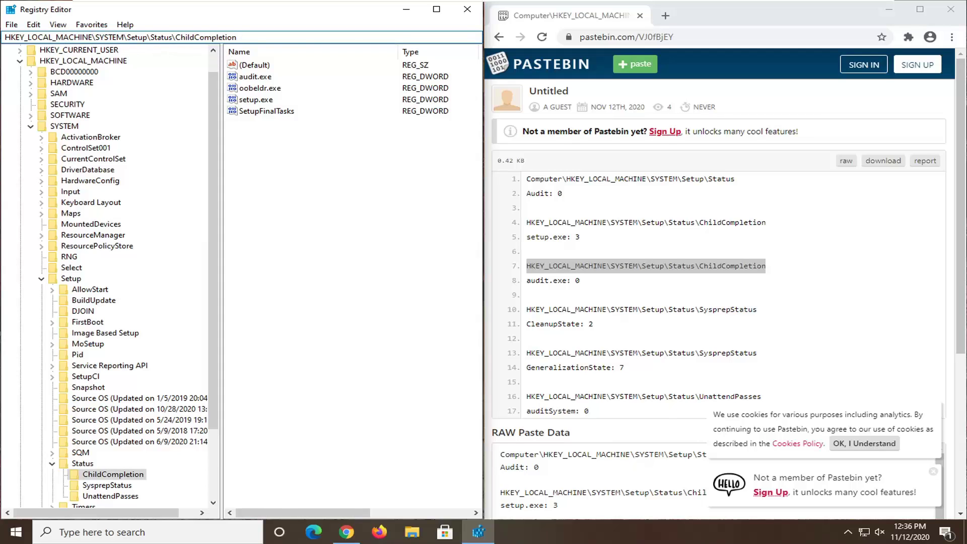
key("Return")
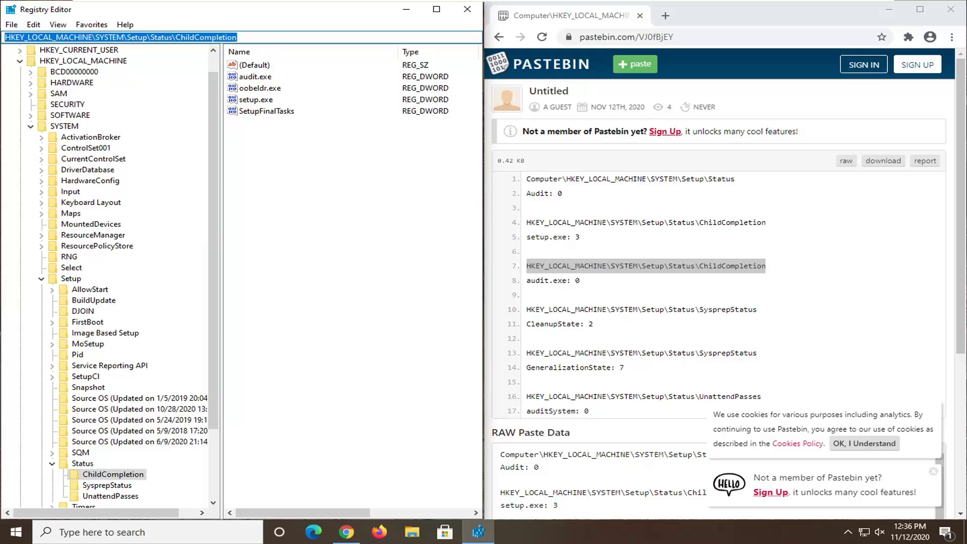
left_click_drag(281, 38, 31, 38)
left_click_drag(32, 37, 4, 38)
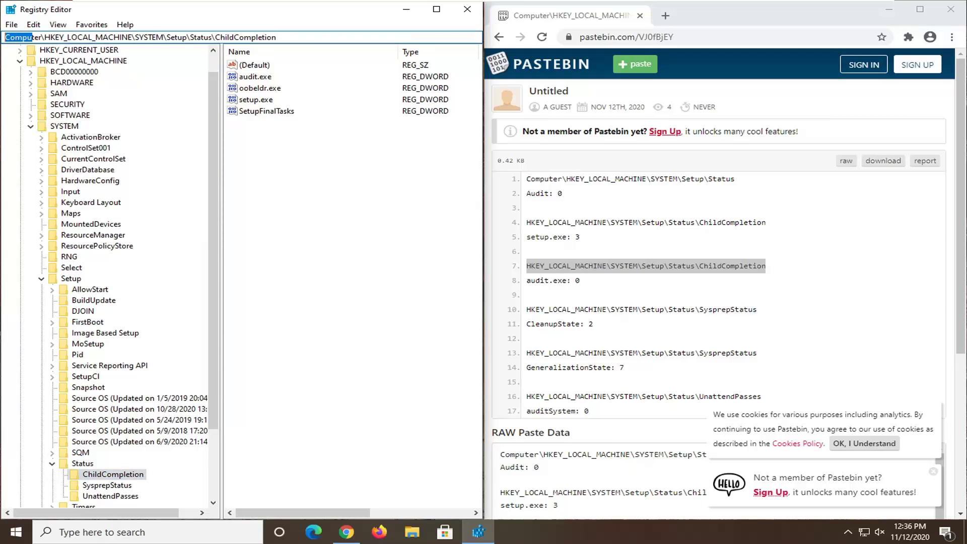
triple_click(641, 266)
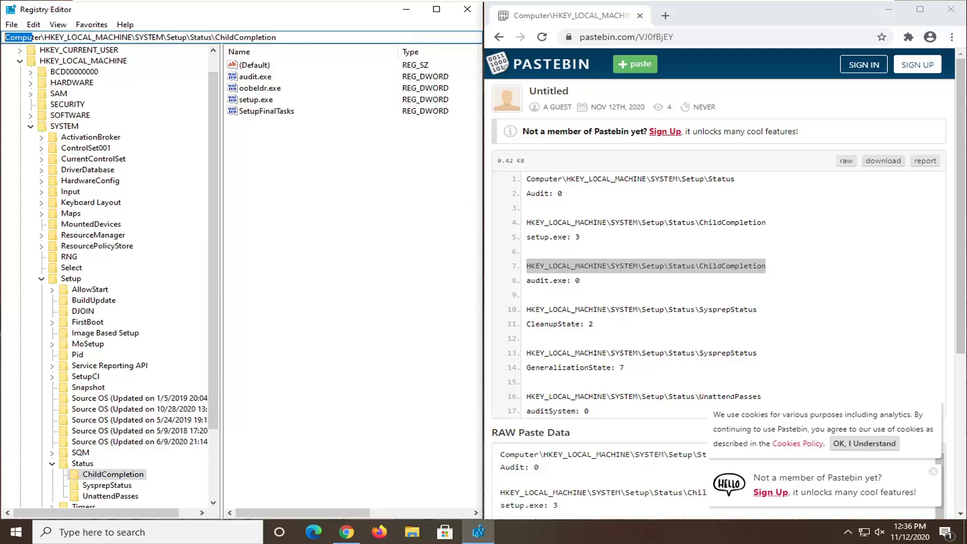
Set the value data of the audit.exe DWORD in the ChildCompletion key to 0.
left_click(256, 99)
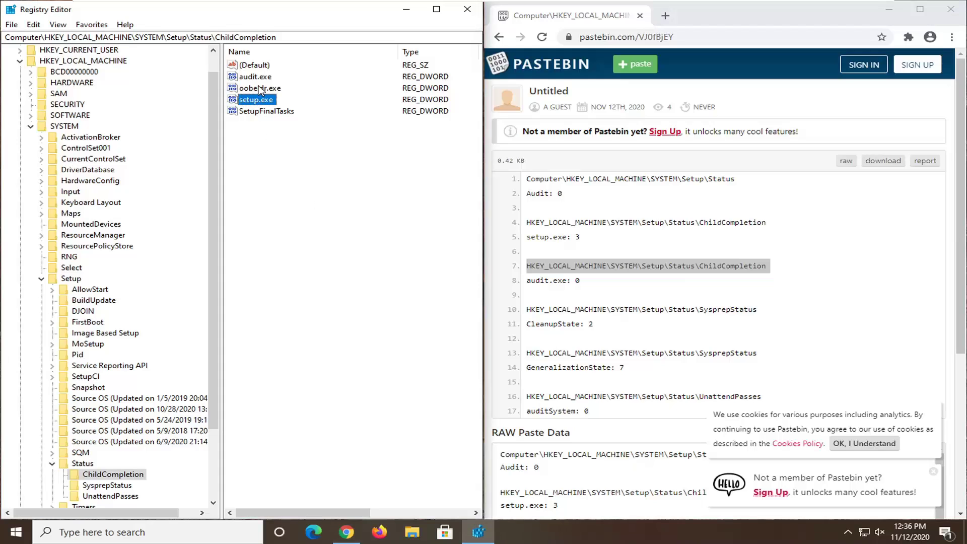
left_click(256, 76)
left_click(632, 238)
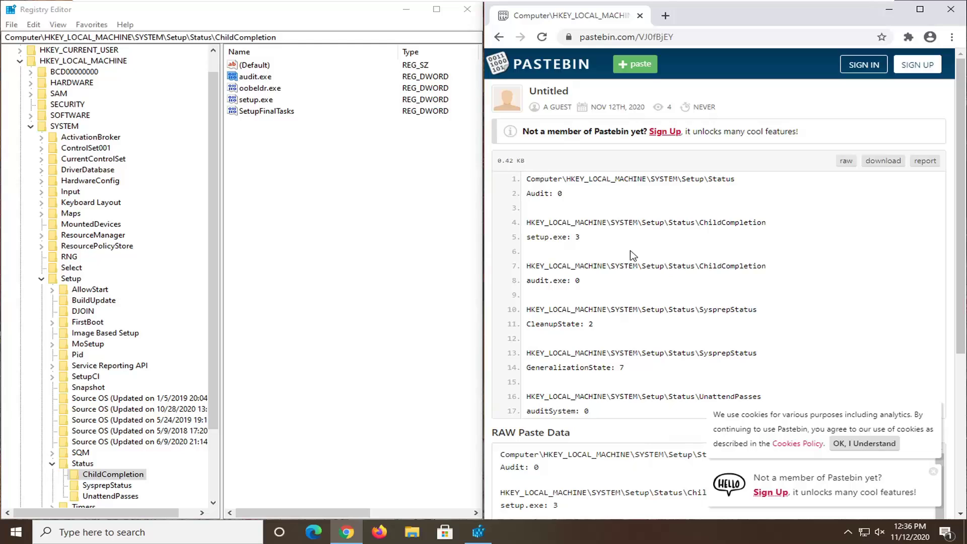
left_click(256, 78)
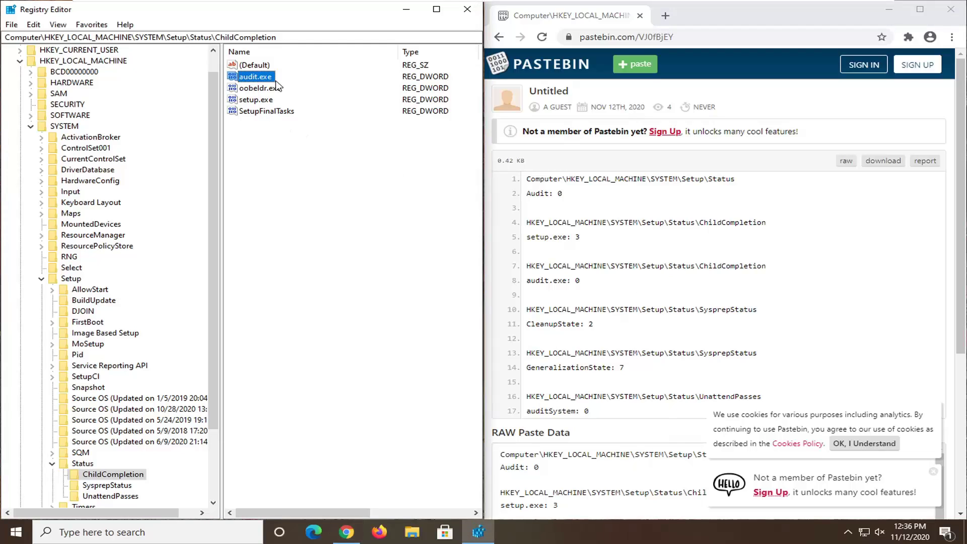
double_click(255, 76)
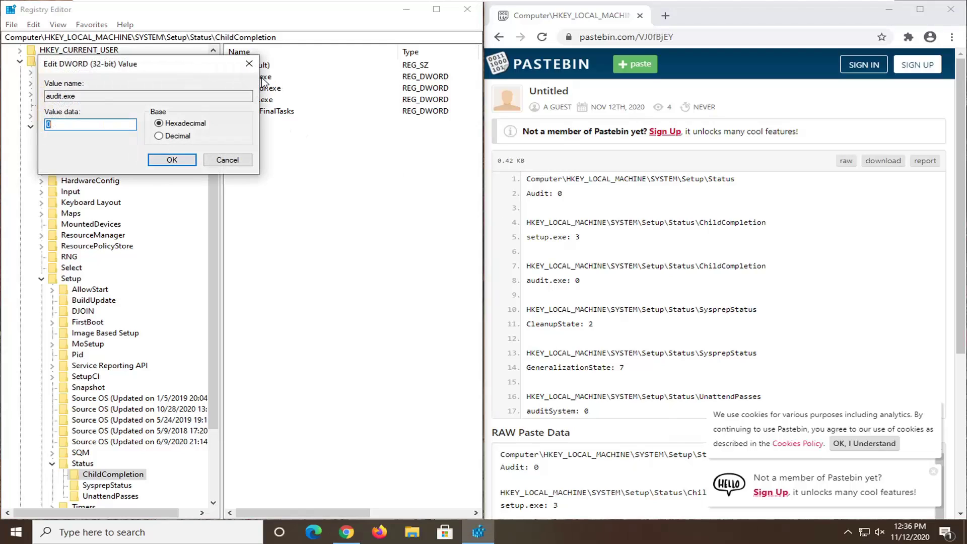
type("0")
left_click(172, 160)
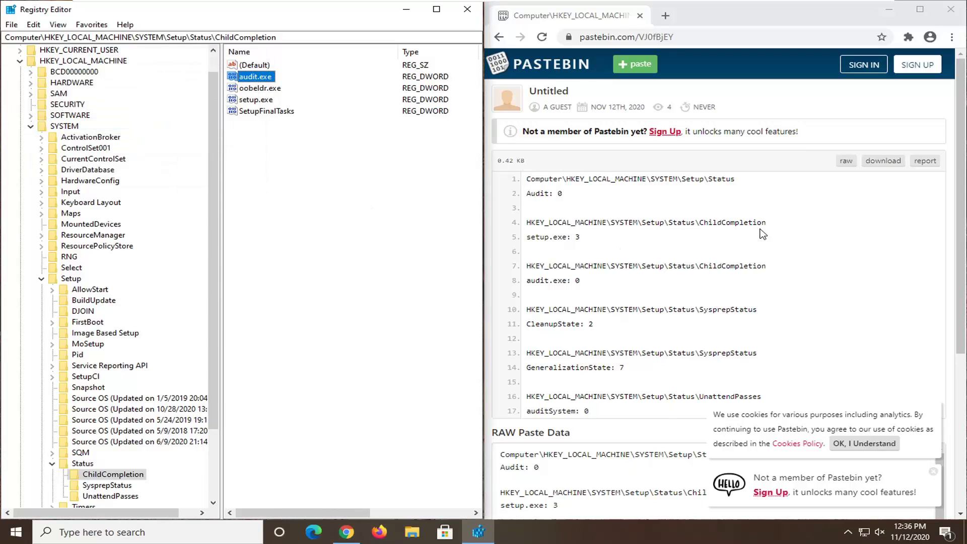
left_click_drag(766, 222, 535, 223)
left_click_drag(767, 266, 519, 267)
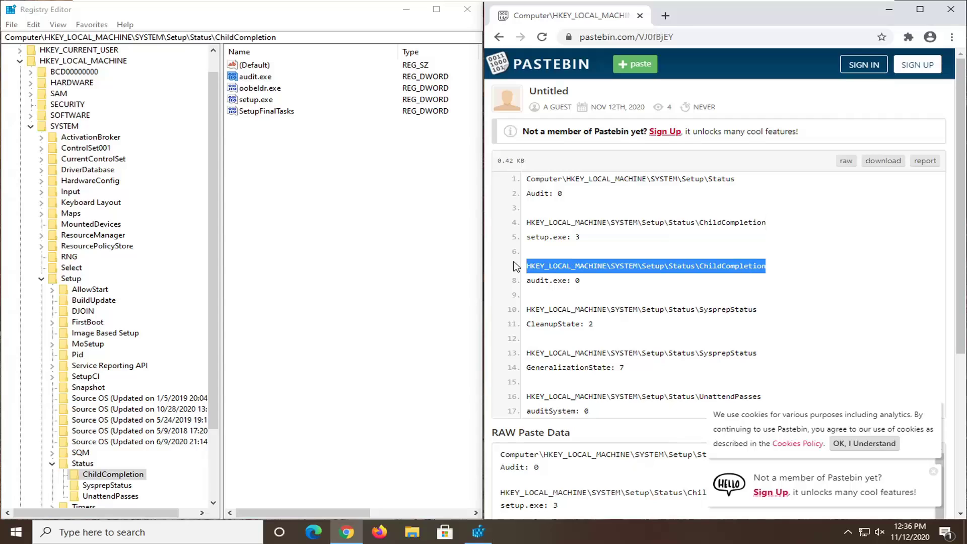
left_click(568, 242)
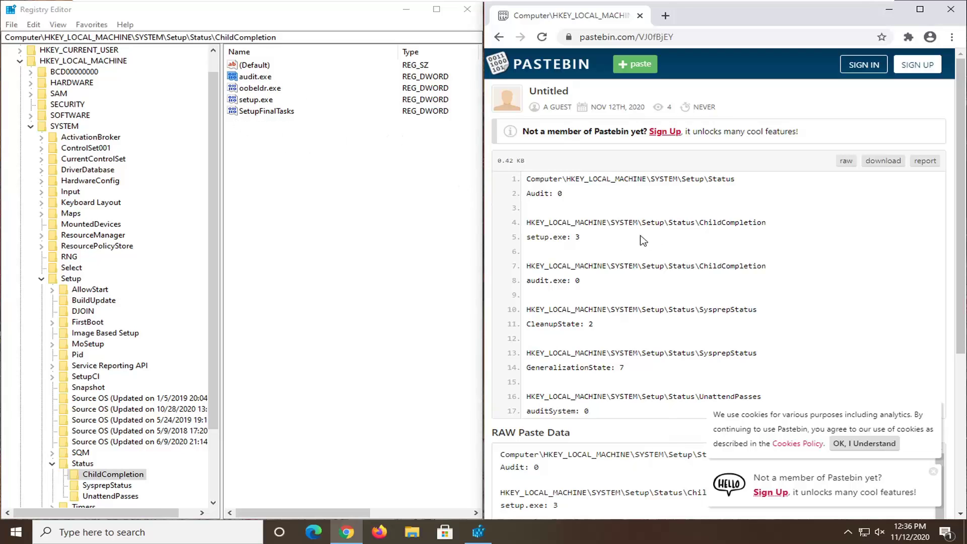
Go to the HKEY_LOCAL_MACHINE\SYSTEM\Setup\Status\SysprepStatus key using the path copied from the paste and set its CleanupState value data to 2.
triple_click(653, 310)
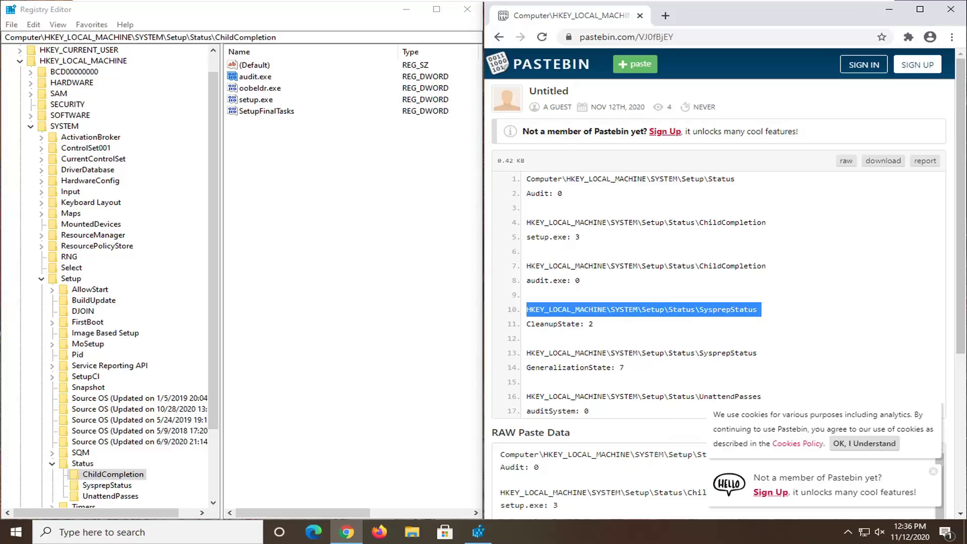
right_click(653, 315)
left_click(673, 324)
left_click(256, 77)
left_click(30, 38)
key("BackSpace")
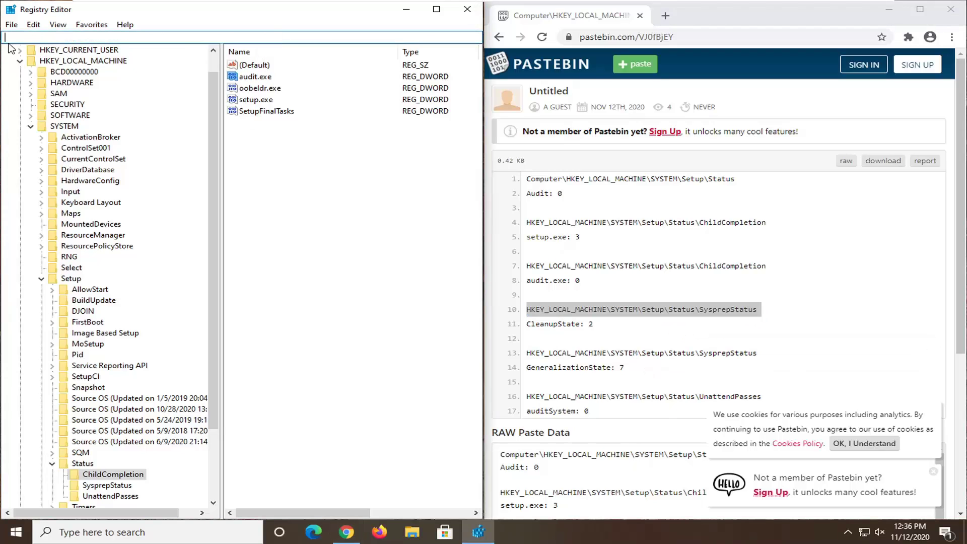
right_click(15, 40)
left_click(48, 84)
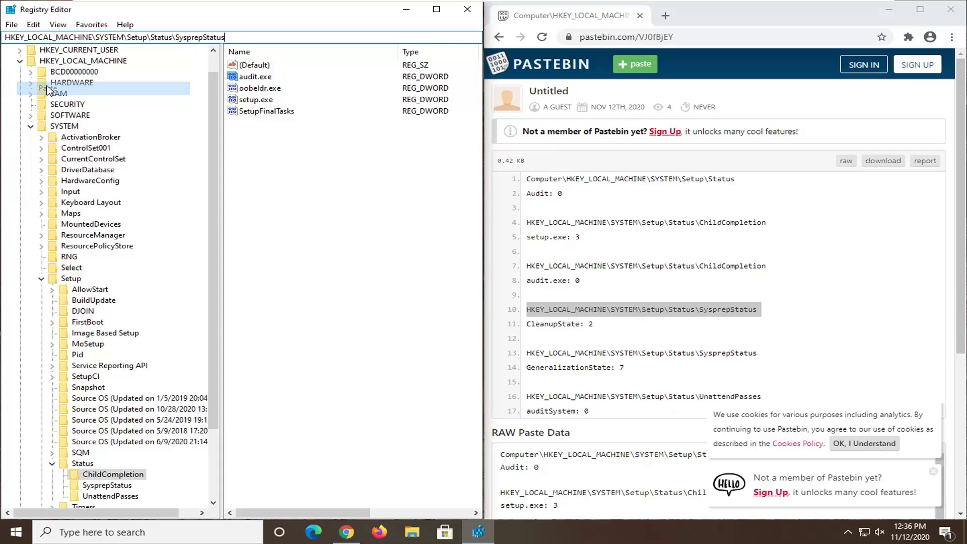
key("Return")
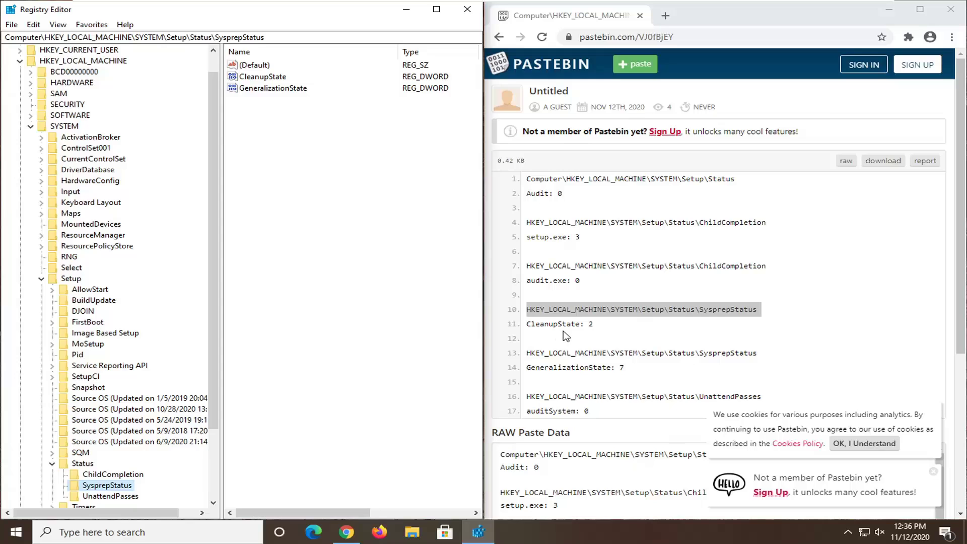
double_click(262, 78)
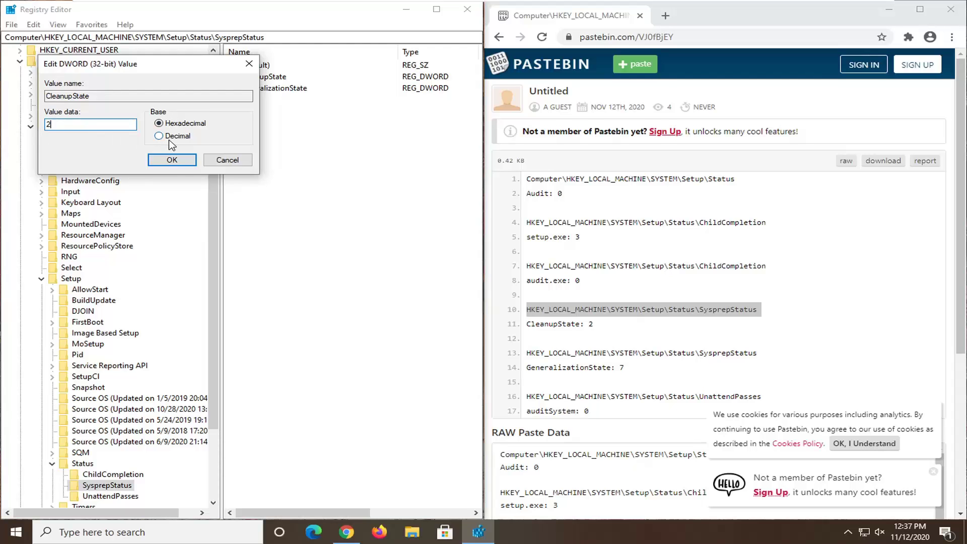
left_click(171, 160)
Reload the SysprepStatus key with the path listed above GeneralizationState in the paste and set the GeneralizationState value data to 7.
scroll(605, 277, "down", 2)
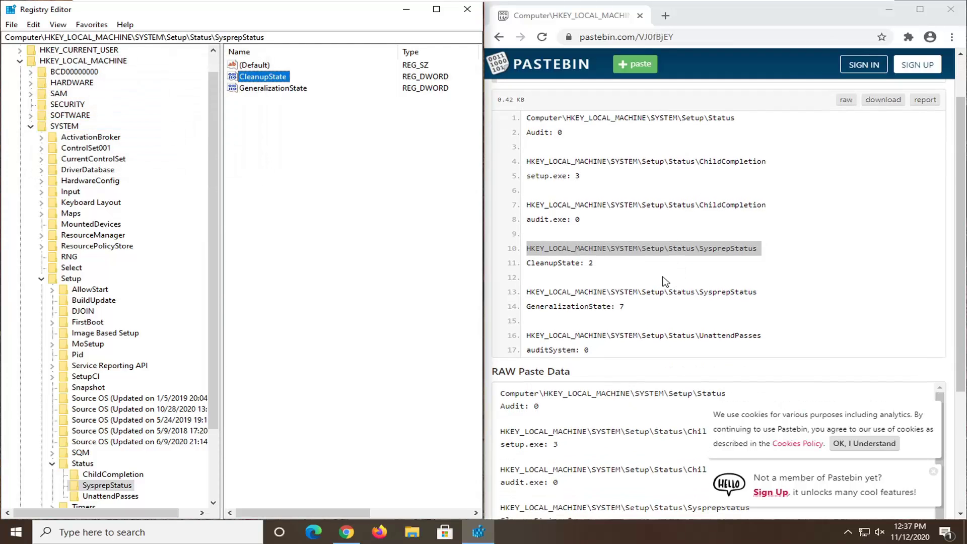
triple_click(639, 232)
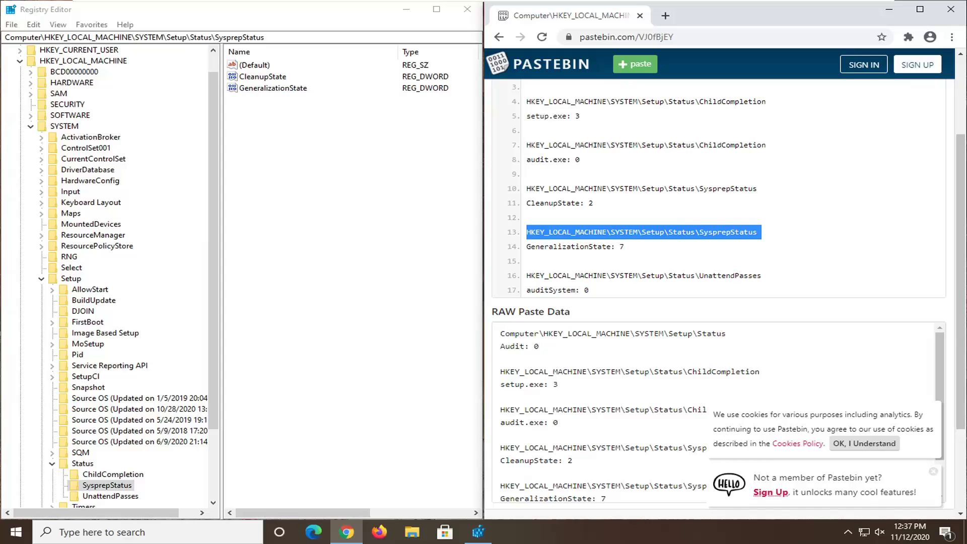
left_click(151, 37)
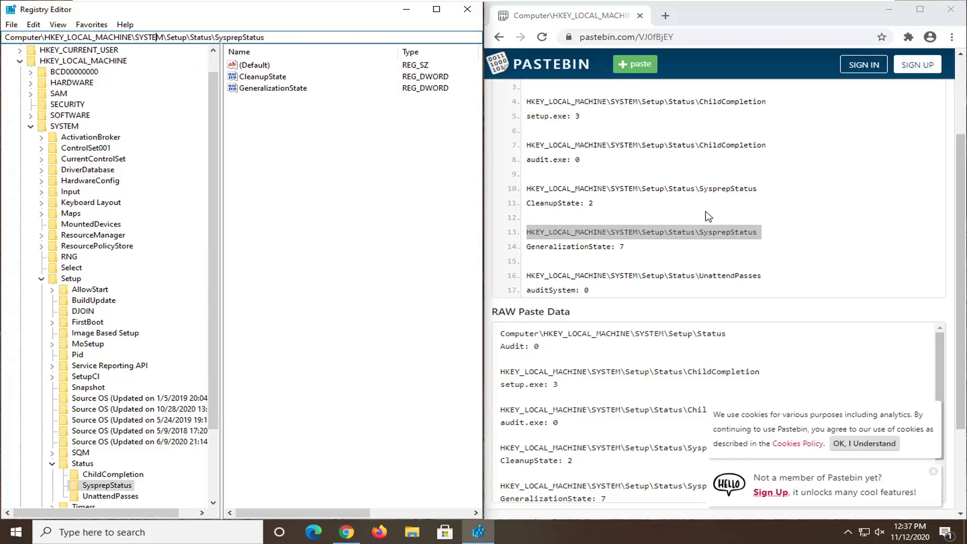
scroll(657, 238, "up", 1)
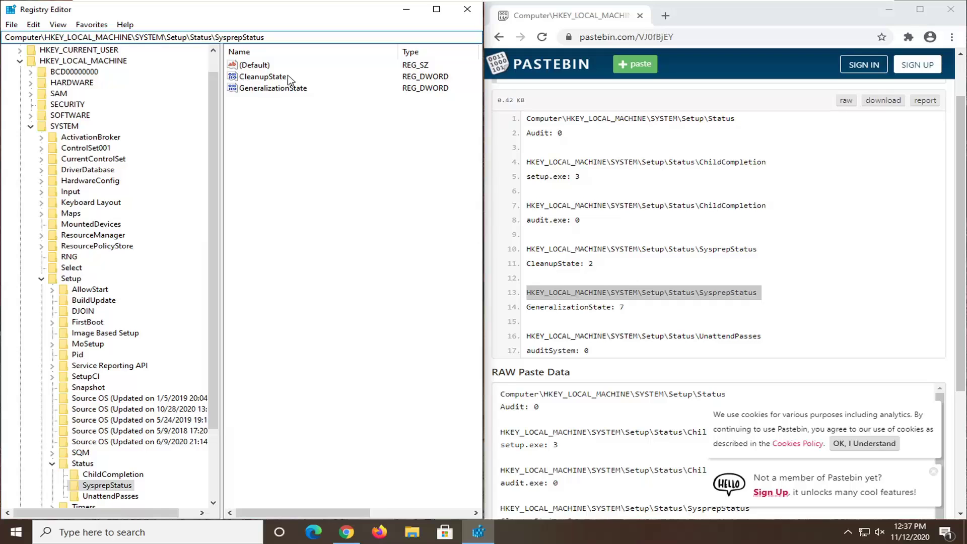
left_click_drag(265, 37, 4, 40)
key("BackSpace")
key("ctrl+v")
key("Return")
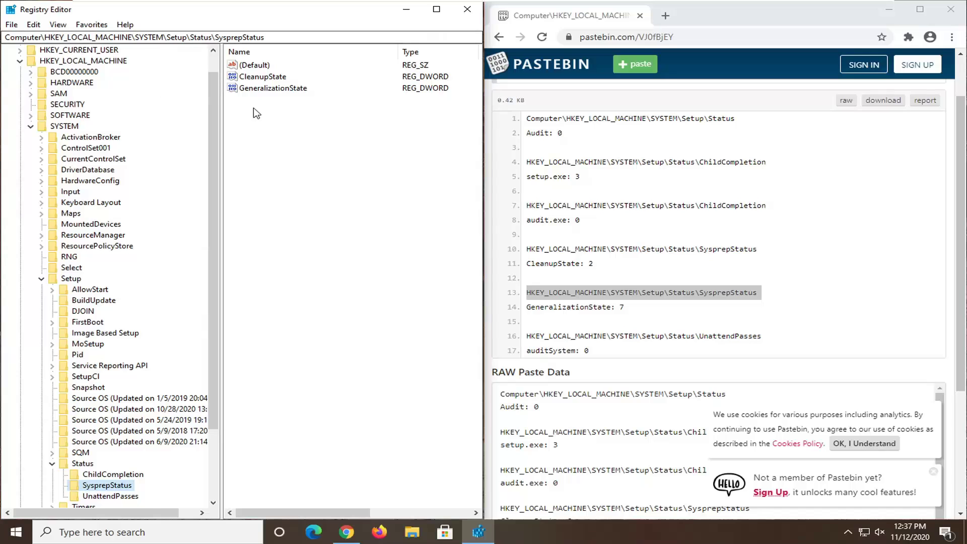
double_click(275, 89)
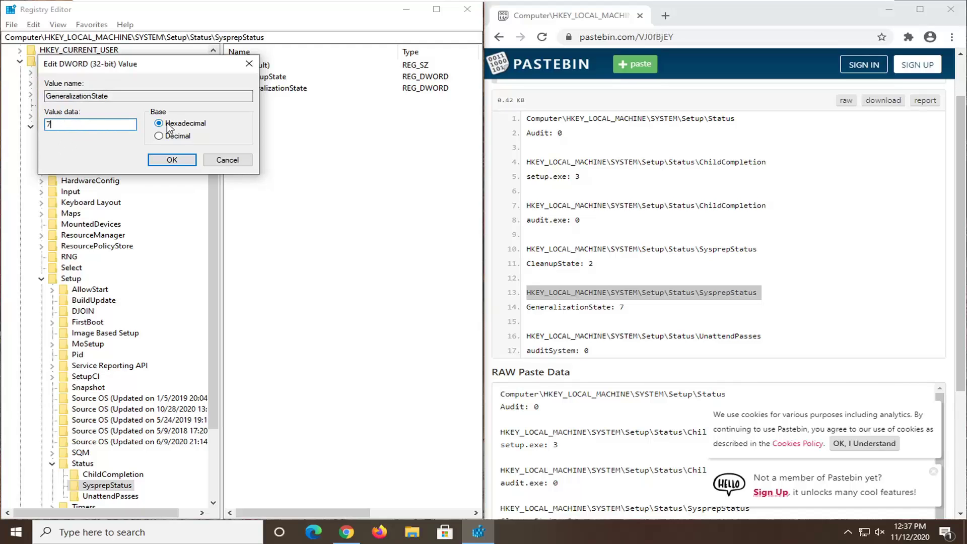
left_click(176, 159)
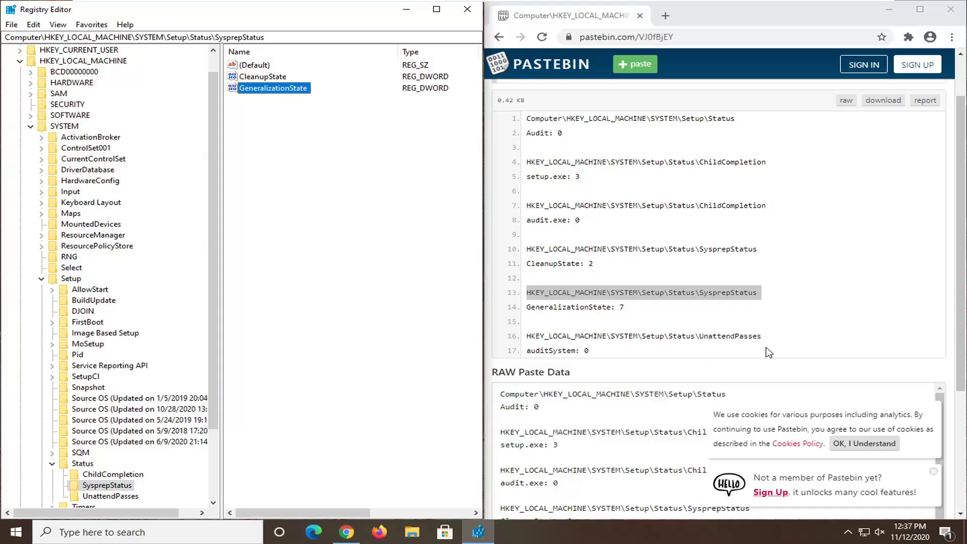
Copy the UnattendPasses path from the paste and go to HKEY_LOCAL_MACHINE\SYSTEM\Setup\Status\UnattendPasses in Registry Editor.
left_click(785, 348)
left_click_drag(768, 337, 523, 339)
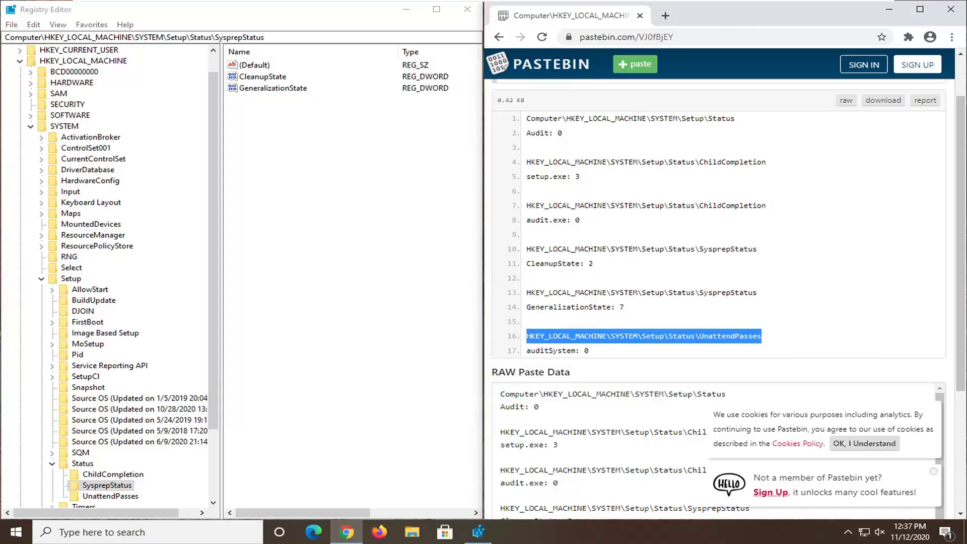
right_click(619, 333)
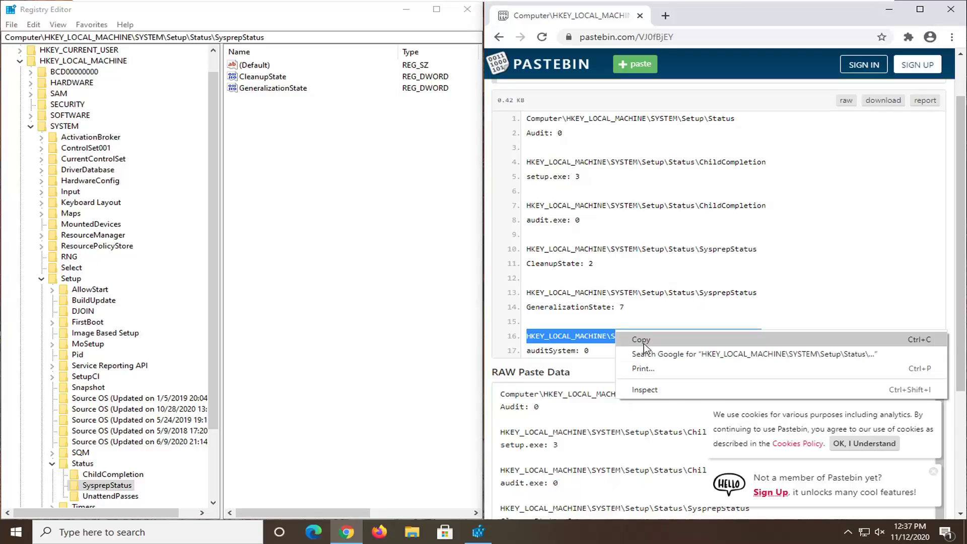
left_click(644, 343)
left_click(231, 37)
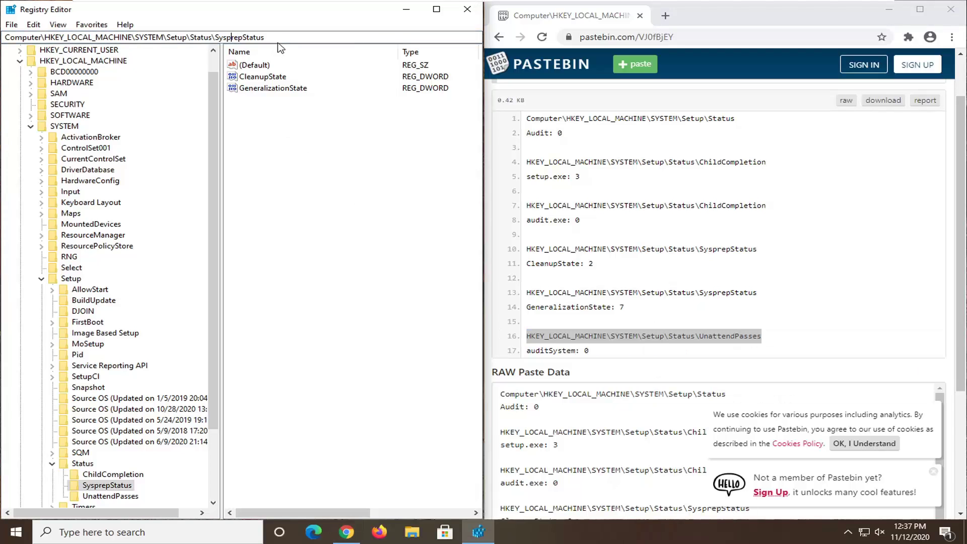
left_click_drag(276, 39, 3, 40)
key("BackSpace")
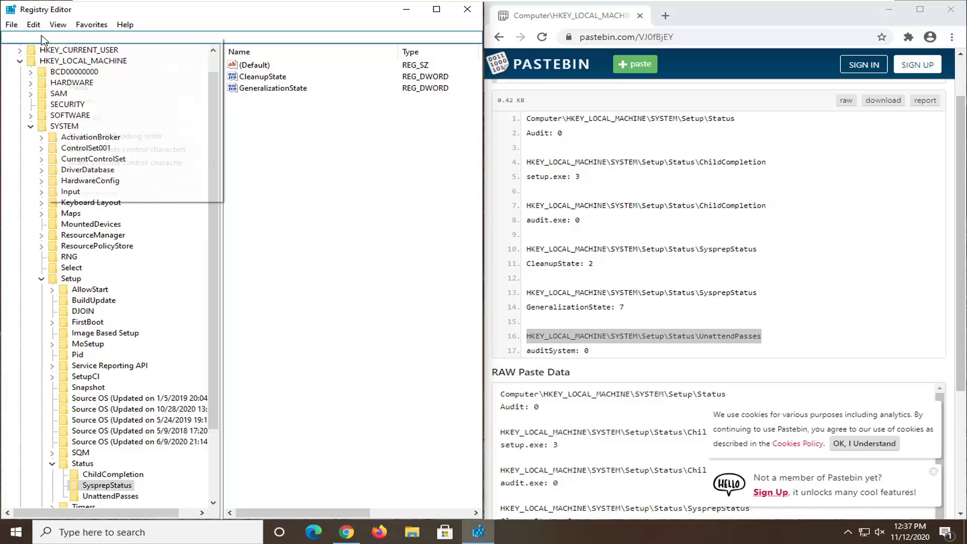
right_click(46, 37)
left_click(80, 86)
key("Return")
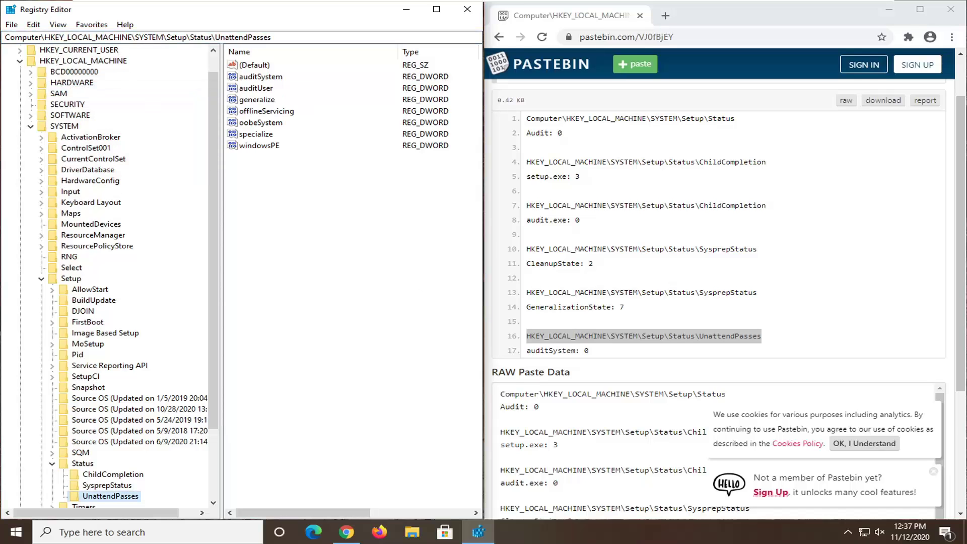
Set the value data of the auditSystem DWORD in the UnattendPasses key to 0.
left_click(258, 79)
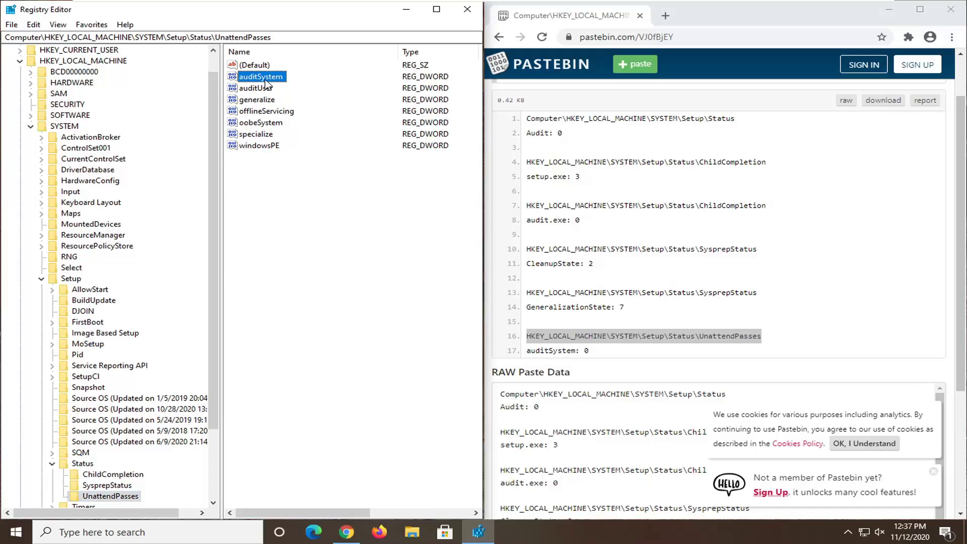
double_click(265, 79)
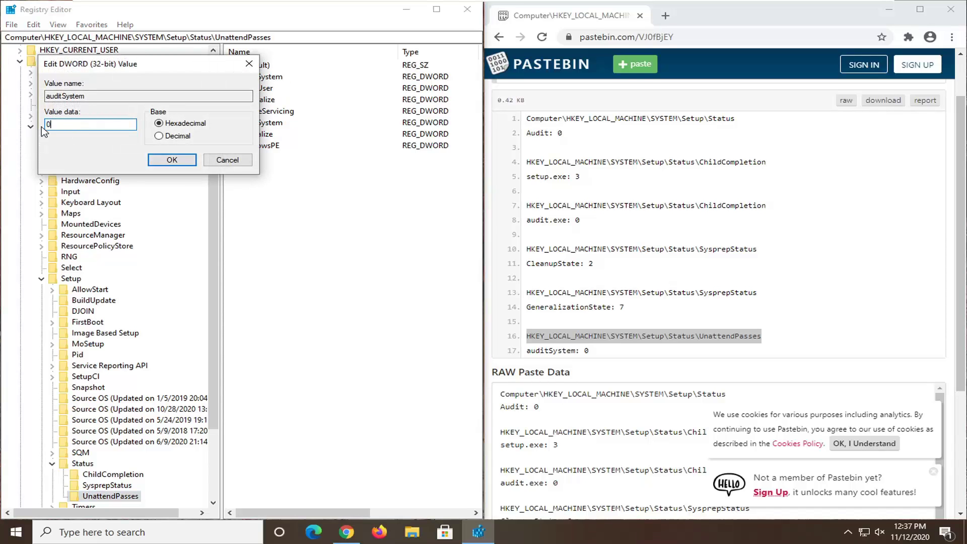
left_click(173, 161)
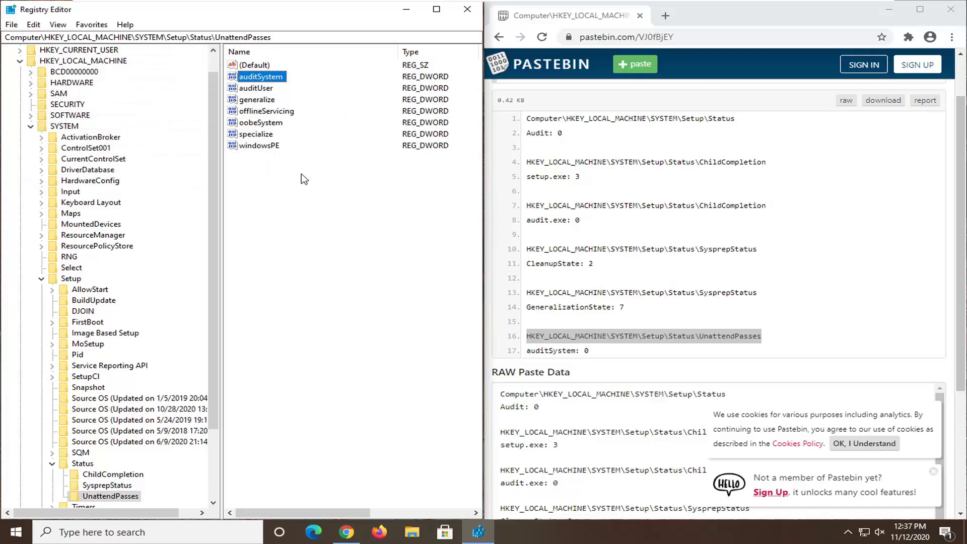
Collapse the Setup, SYSTEM and HKEY_LOCAL_MACHINE branches of the registry tree and select the Computer root.
scroll(213, 210, "up", 1)
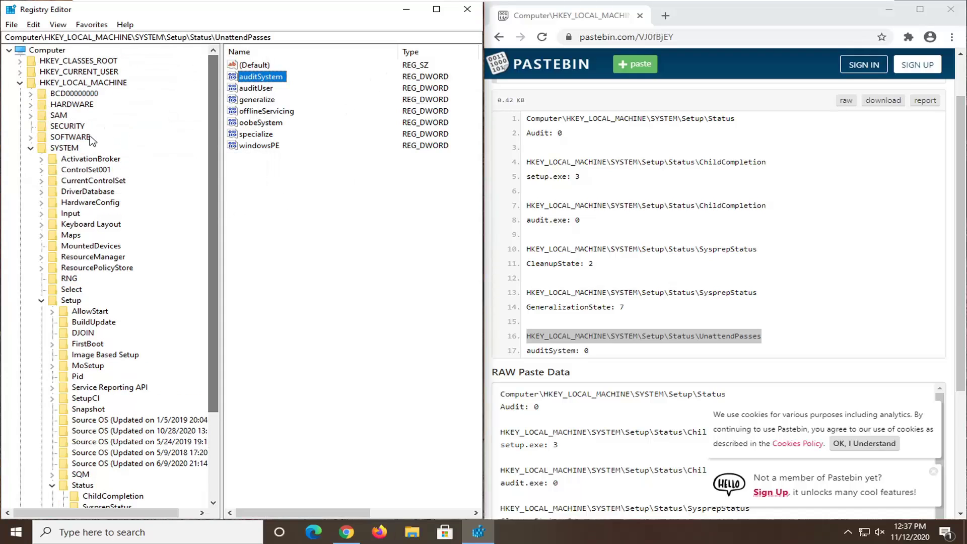
left_click(40, 301)
left_click(29, 148)
left_click(19, 83)
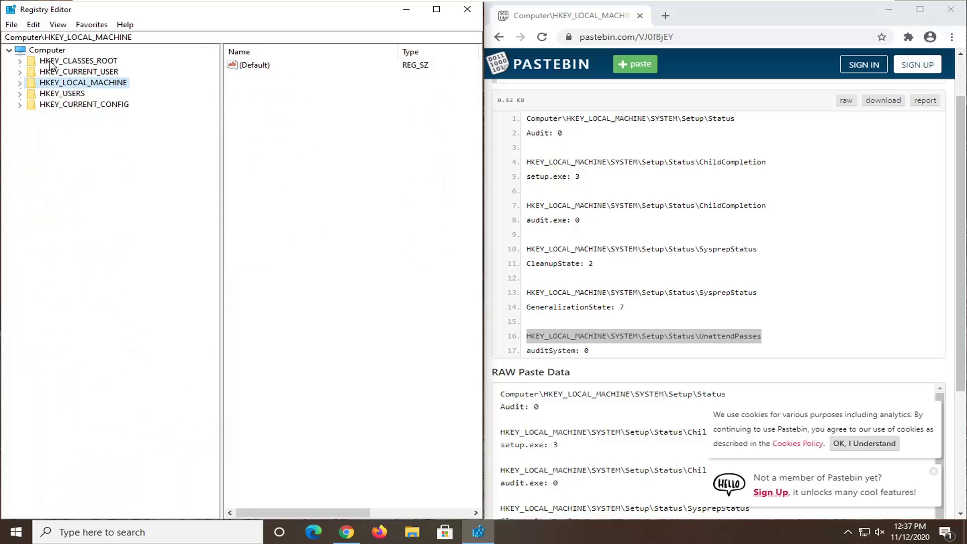
left_click(50, 53)
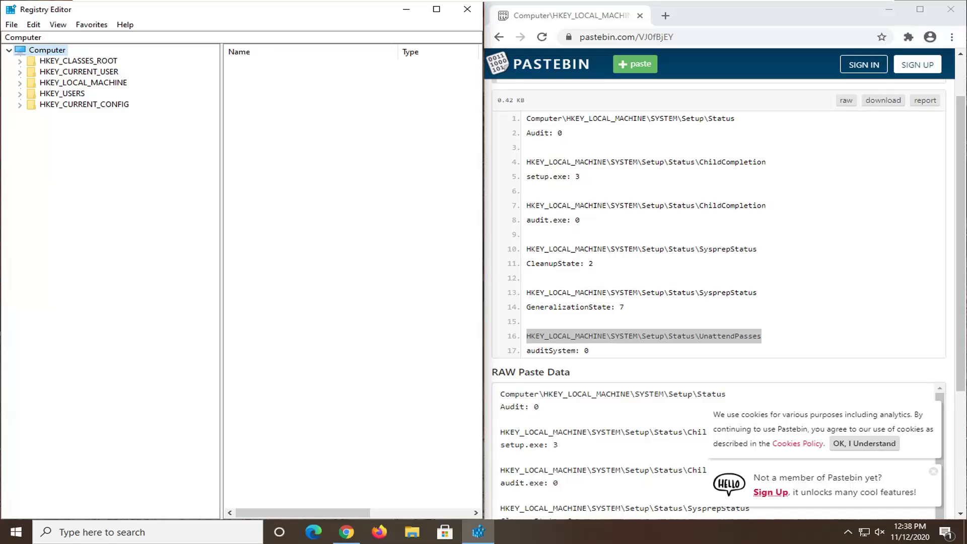
Close Registry Editor and the browser window with the Pastebin note.
left_click(469, 10)
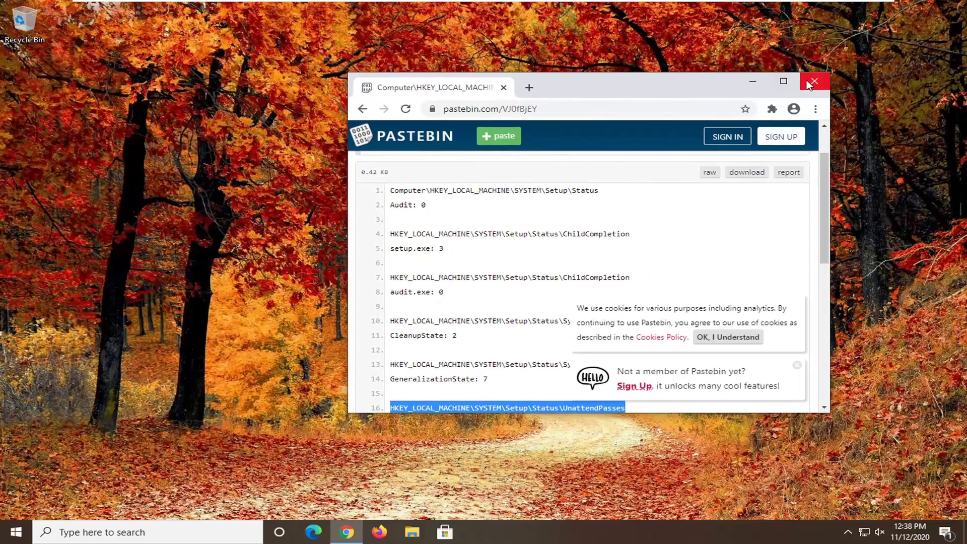
left_click(815, 81)
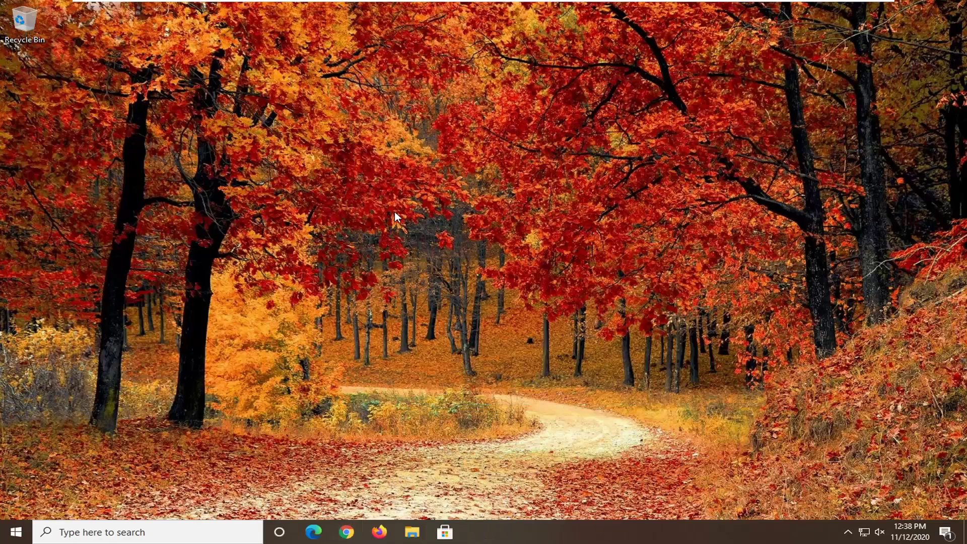